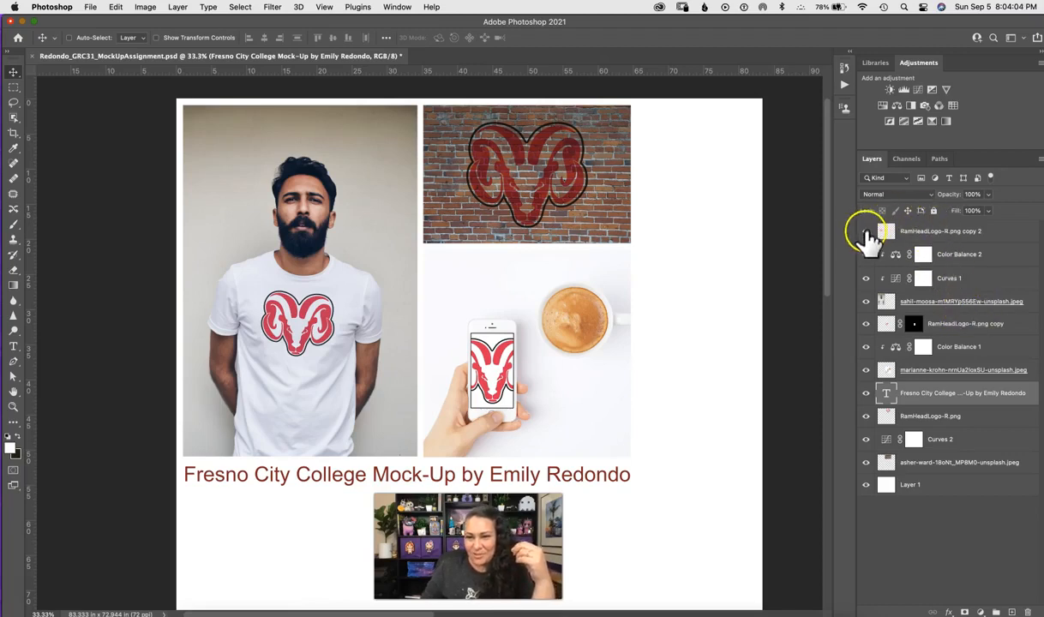
# Group the T-shirt mock-up layers, from the RamHeadLogo-R.png copy 2 logo down through both adjustments to the T-shirt photo
pyautogui.click(866, 232)
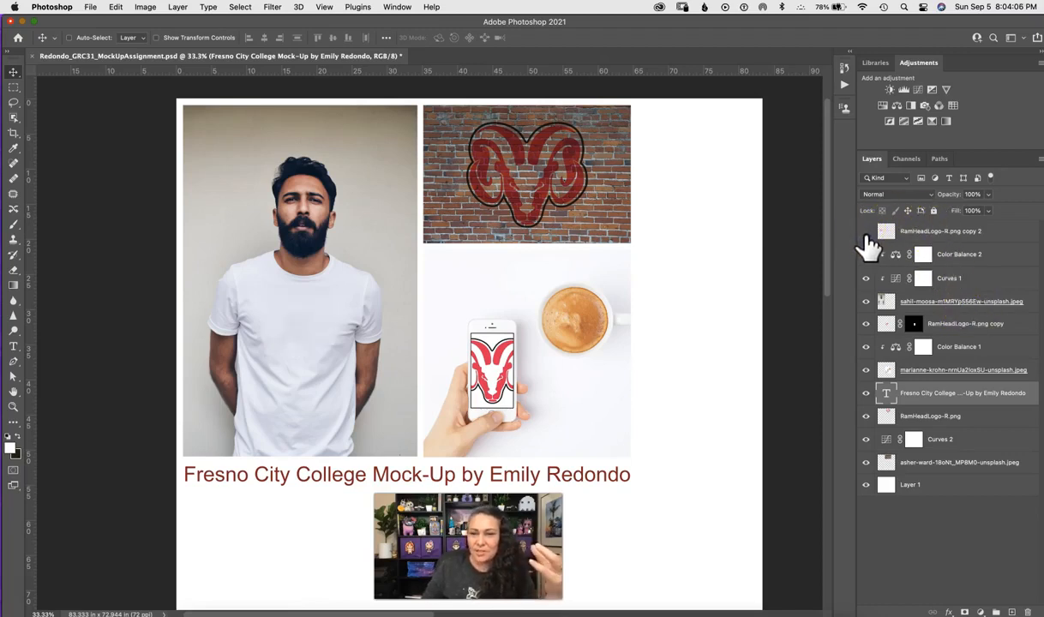
pyautogui.click(866, 231)
pyautogui.click(866, 301)
pyautogui.click(866, 301)
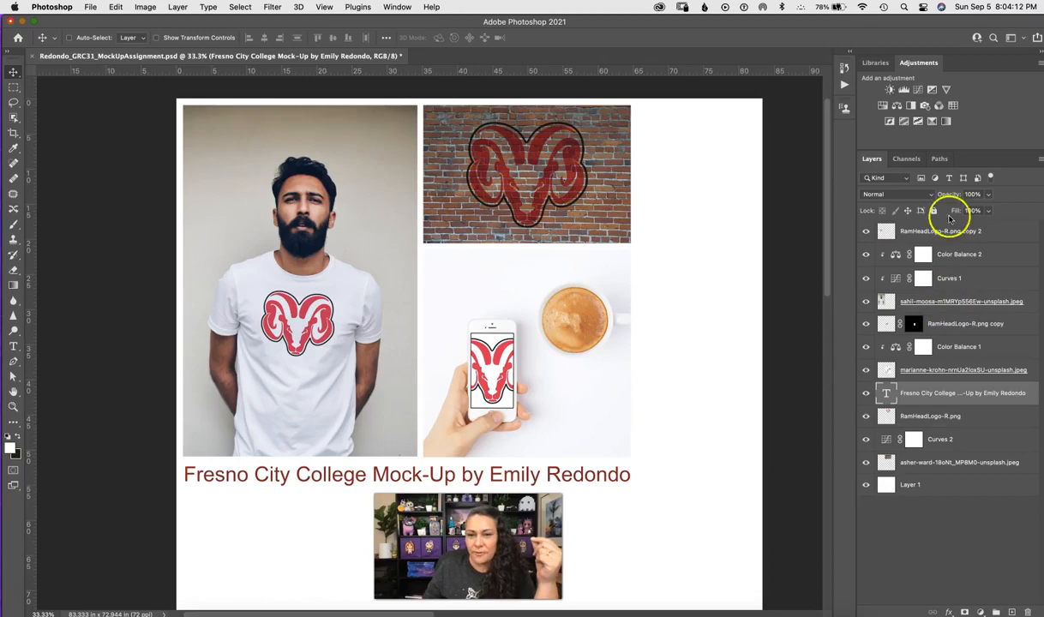
pyautogui.click(1032, 305)
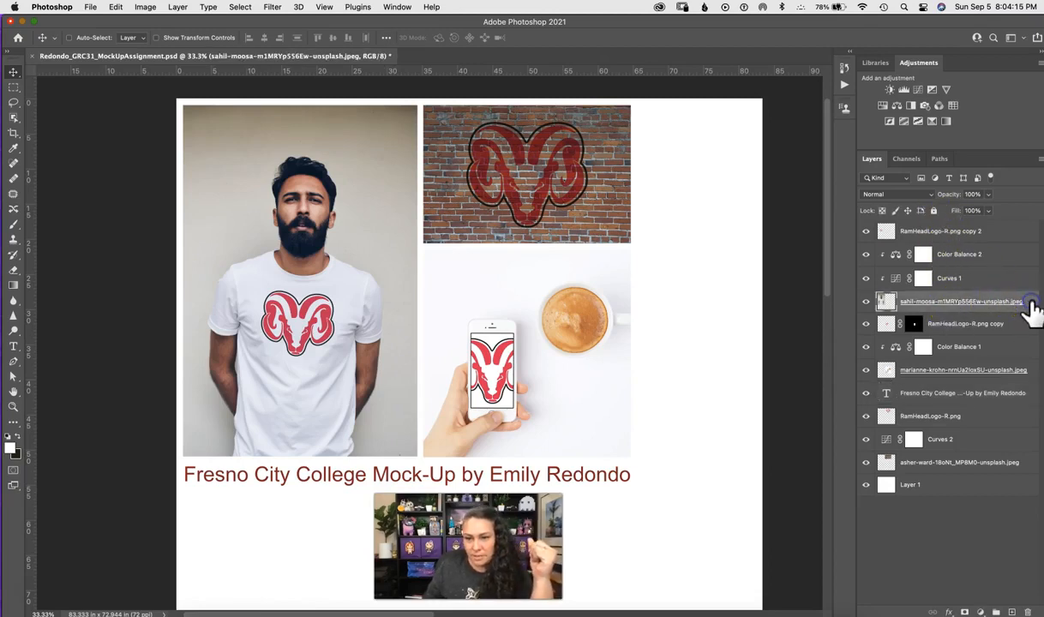
pyautogui.keyDown('shift'); pyautogui.click(1012, 236); pyautogui.keyUp('shift')
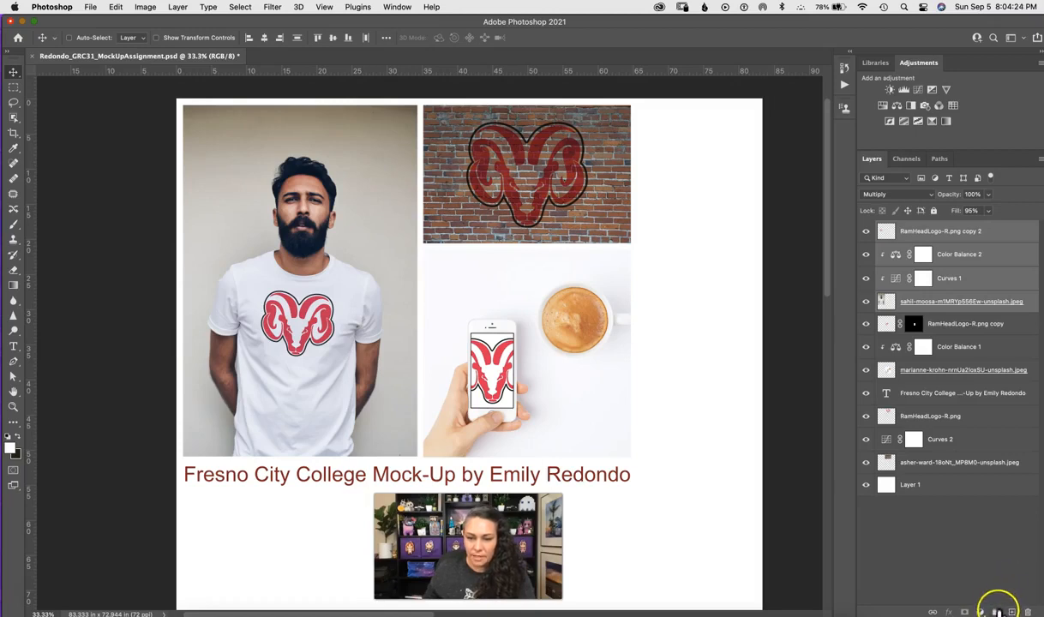
pyautogui.click(997, 613)
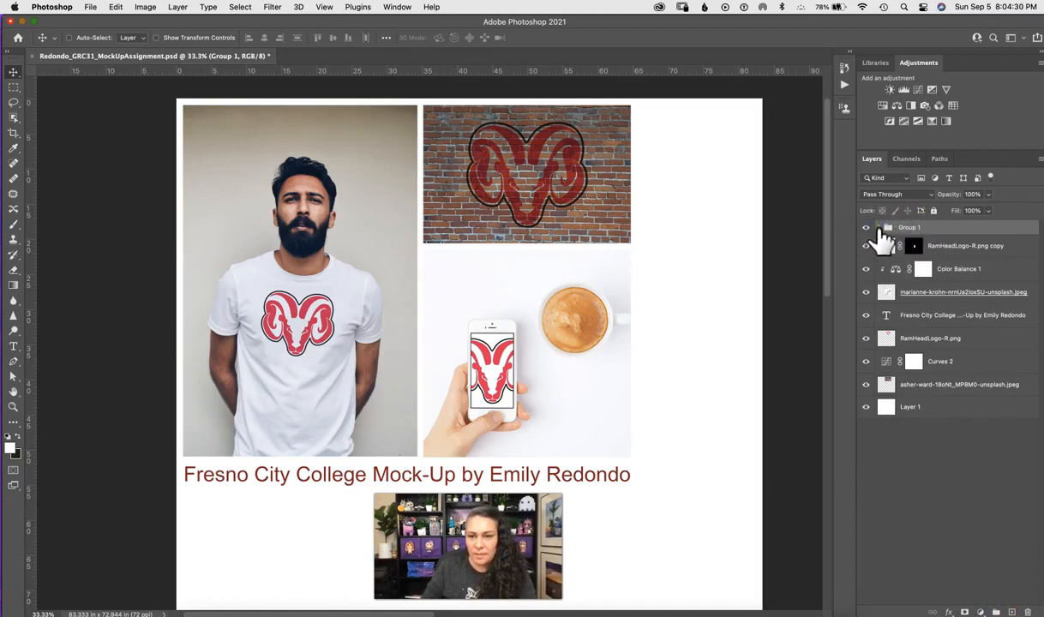
# Check the contents of the new T-shirt layer group and rename the group as Person
pyautogui.click(878, 228)
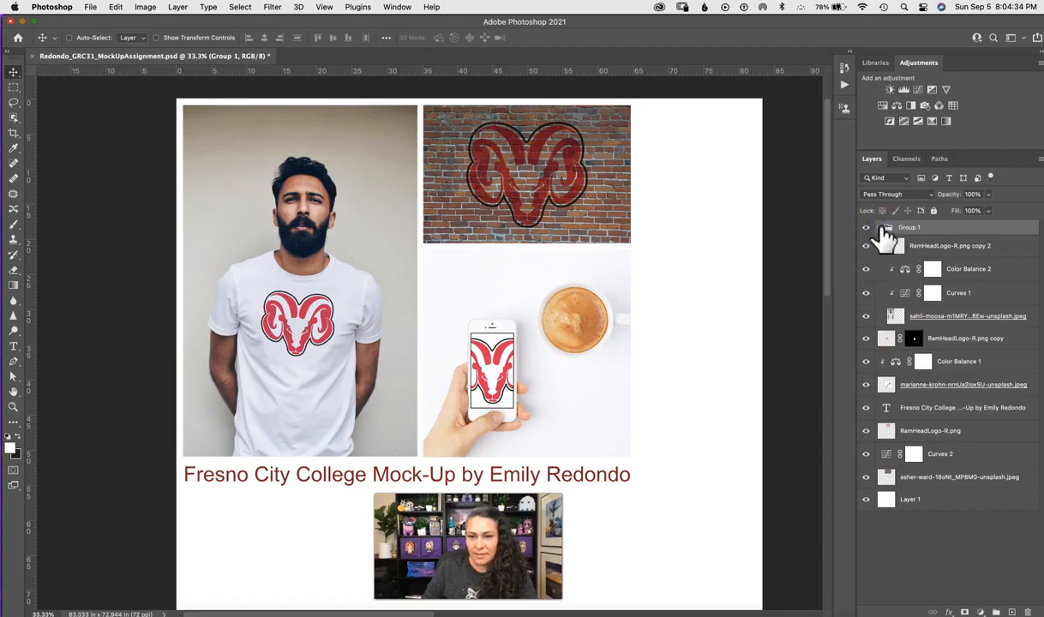
pyautogui.click(878, 228)
pyautogui.doubleClick(909, 228)
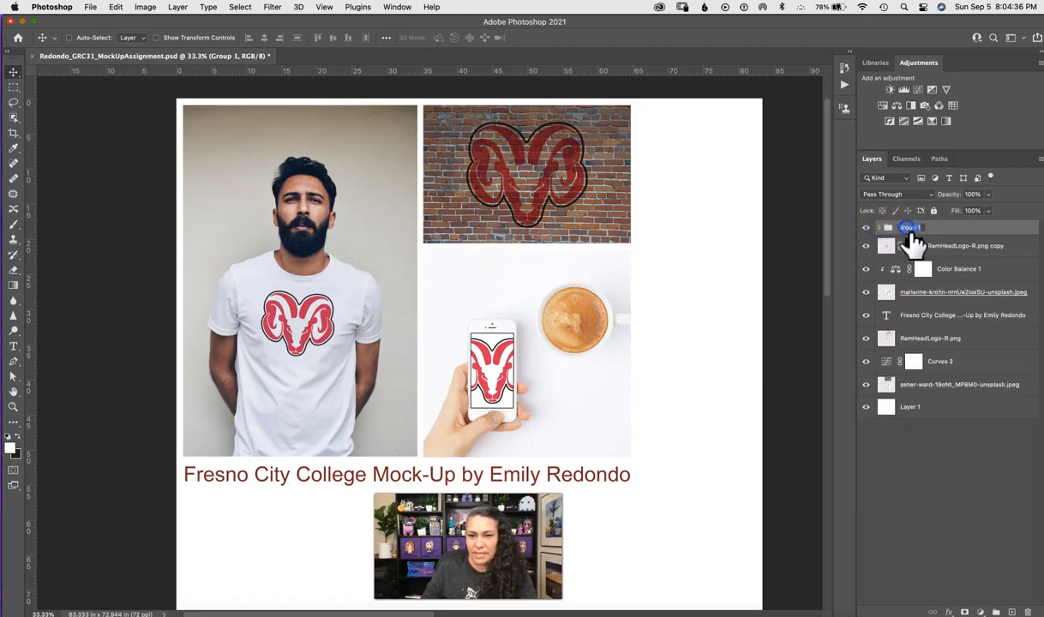
pyautogui.write('Person')
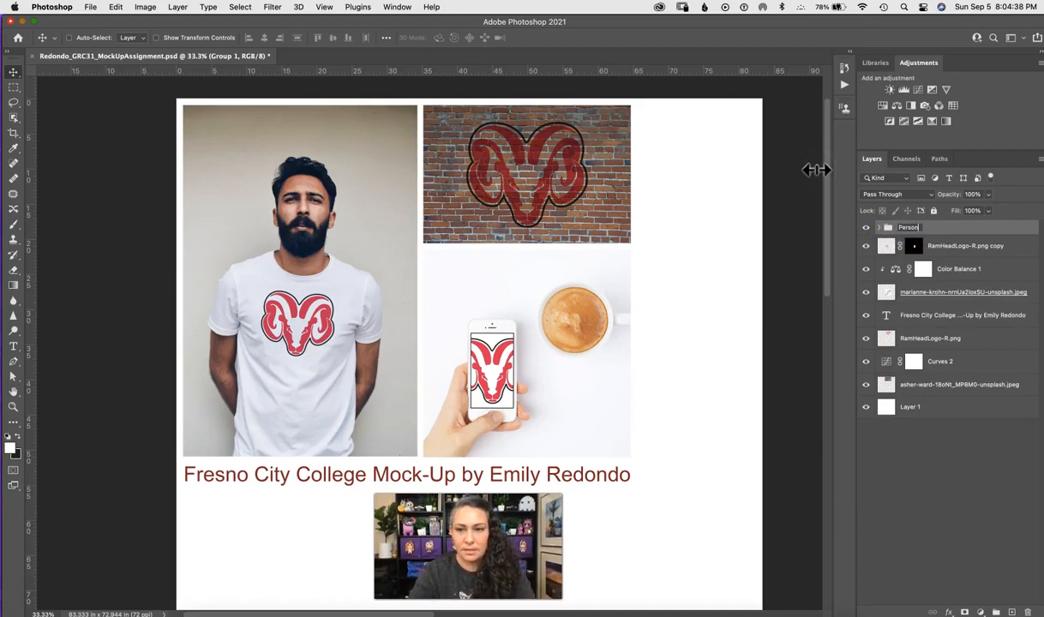
pyautogui.click(896, 480)
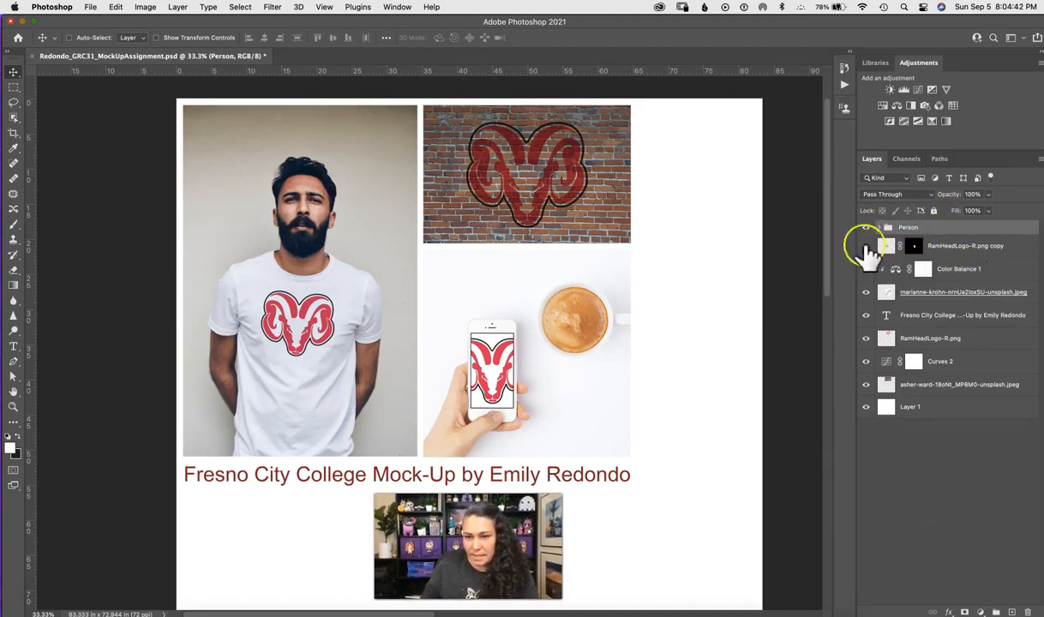
# Group the phone's logo copy, Color Balance 1 and the phone photo layers, and name the group Phone
pyautogui.click(866, 247)
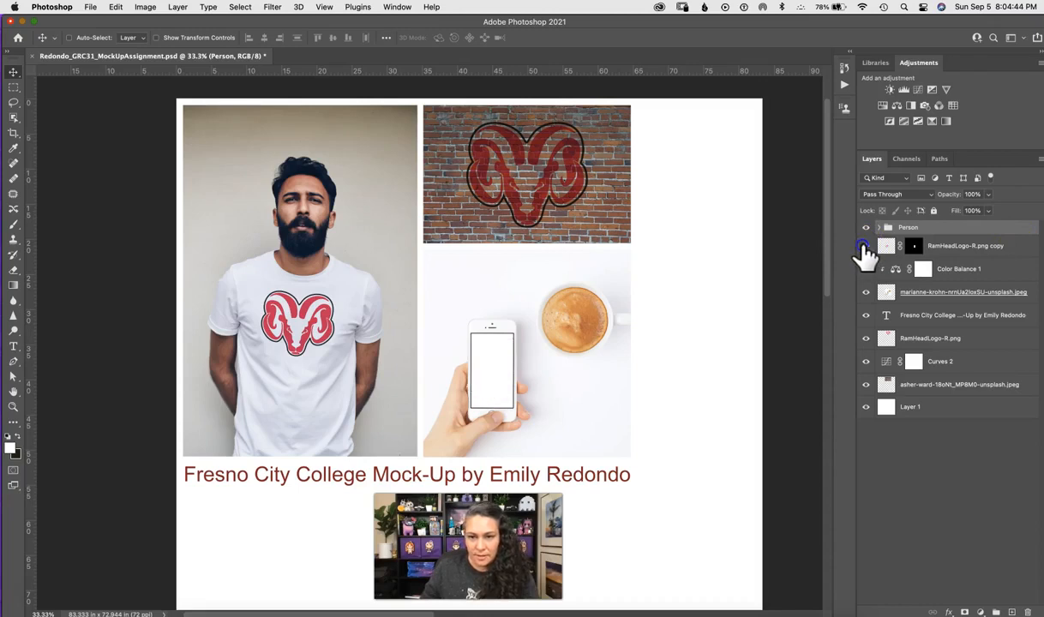
pyautogui.click(866, 247)
pyautogui.click(866, 292)
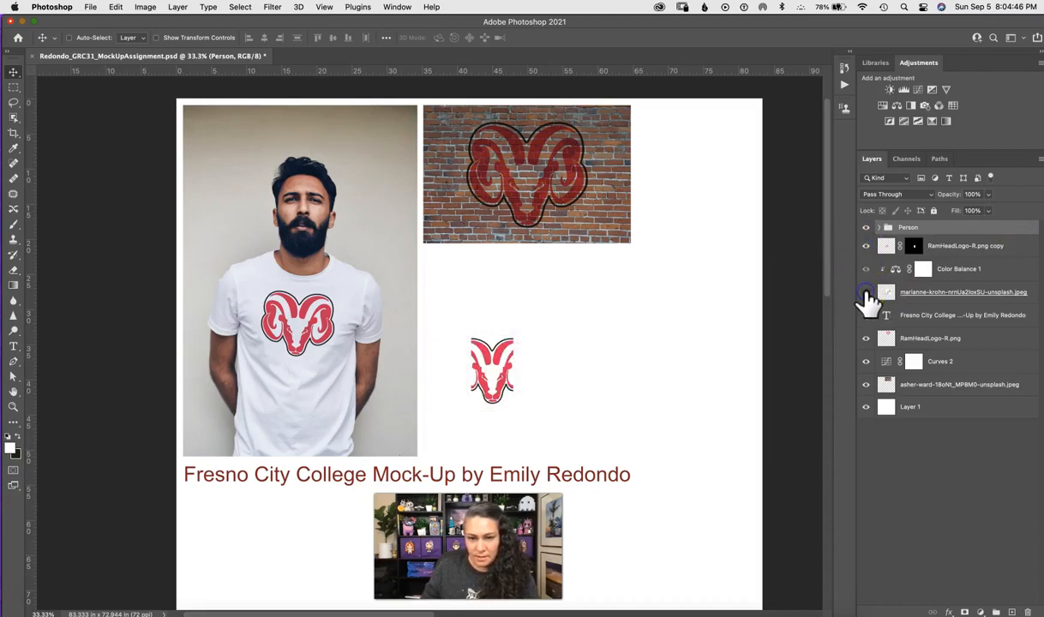
pyautogui.click(867, 293)
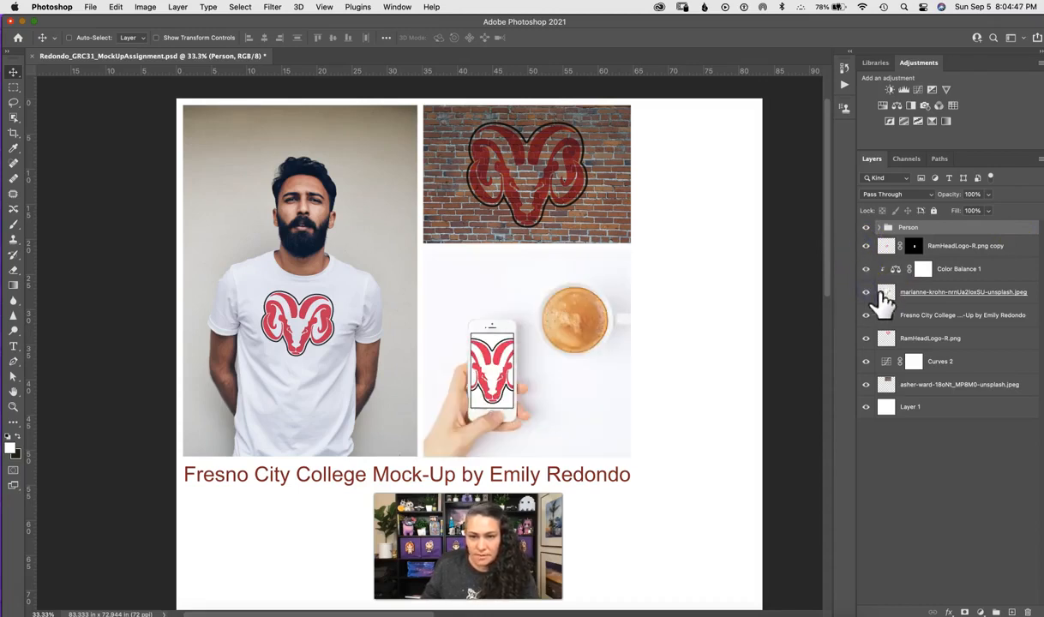
pyautogui.click(969, 247)
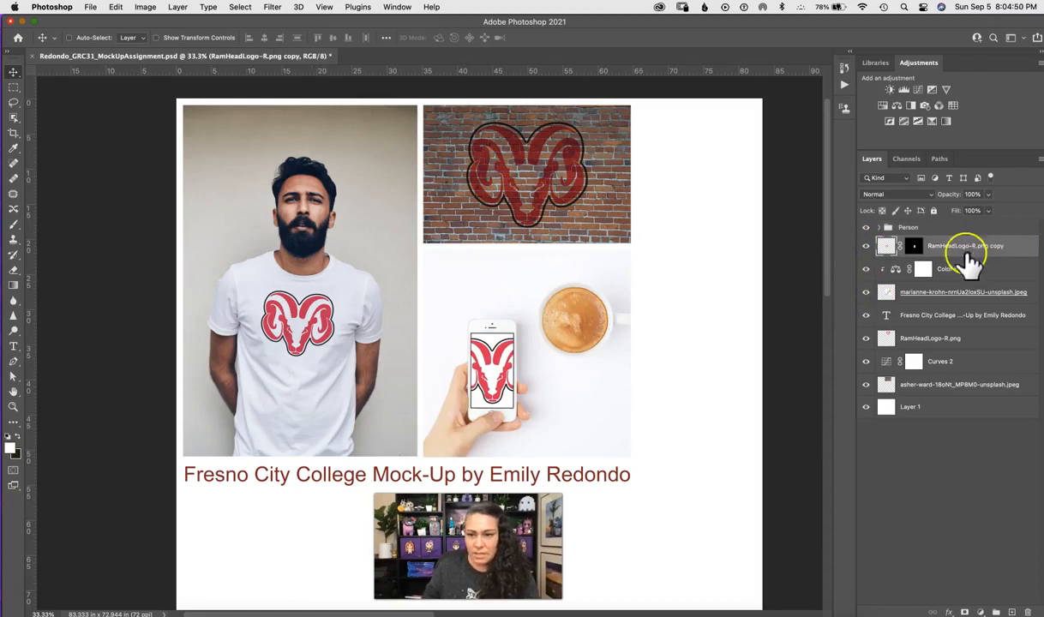
pyautogui.keyDown('shift'); pyautogui.click(1033, 294); pyautogui.keyUp('shift')
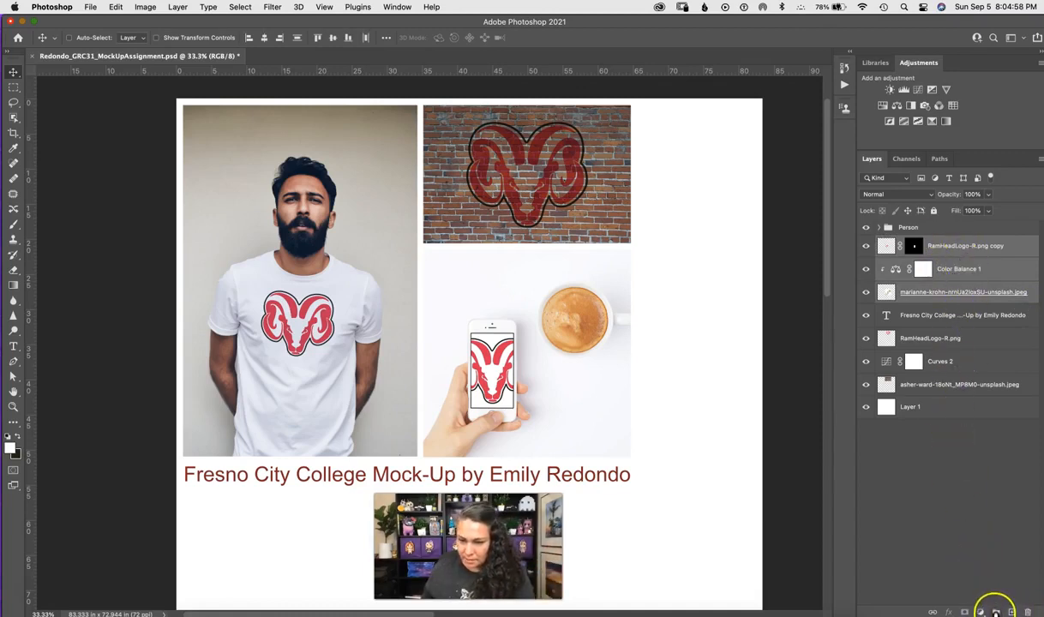
pyautogui.click(996, 612)
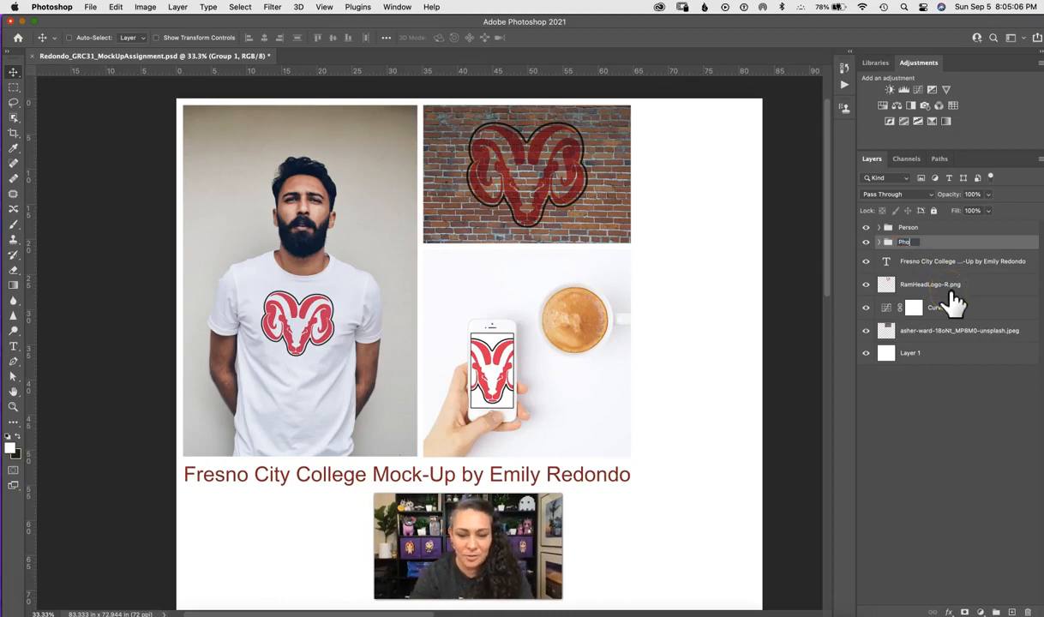
pyautogui.click(943, 276)
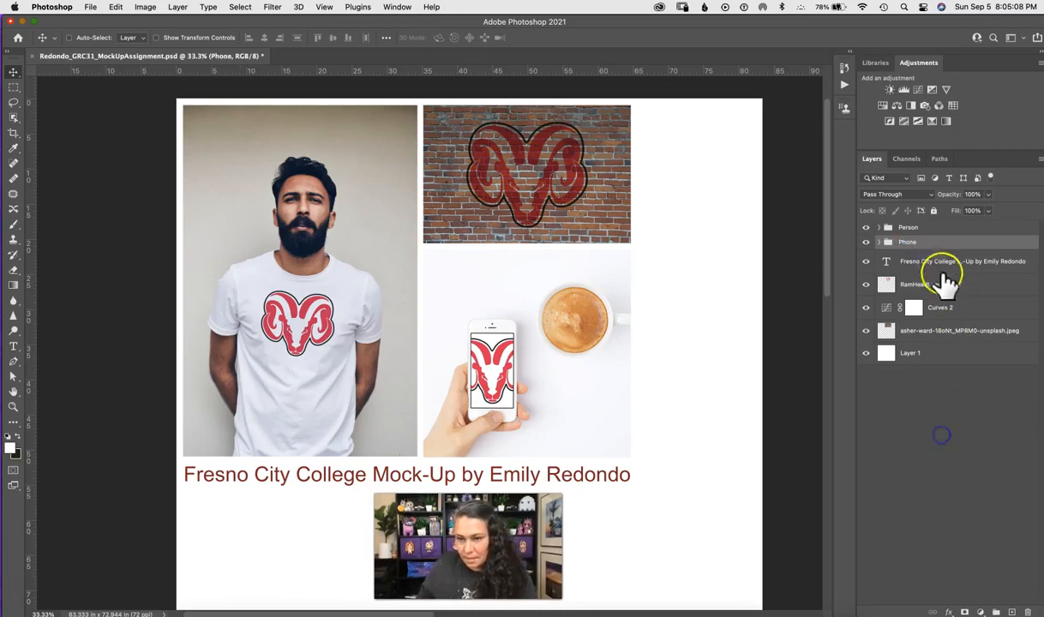
# Move the Fresno City College title text layer to the top of the layer stack, above the Person group
pyautogui.click(930, 266)
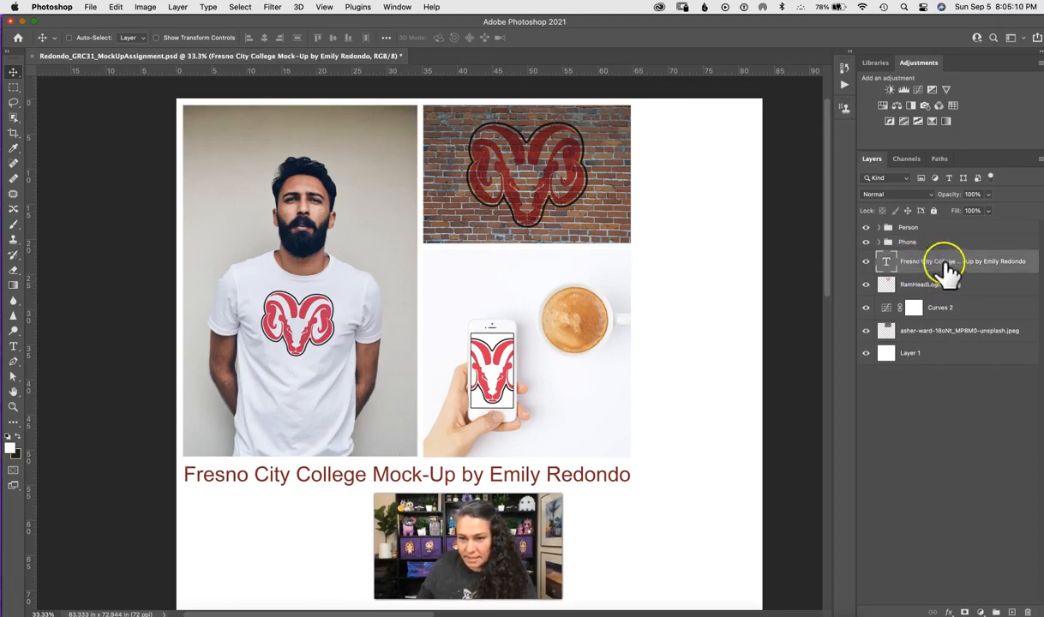
pyautogui.moveTo(946, 268); pyautogui.dragTo(938, 244)
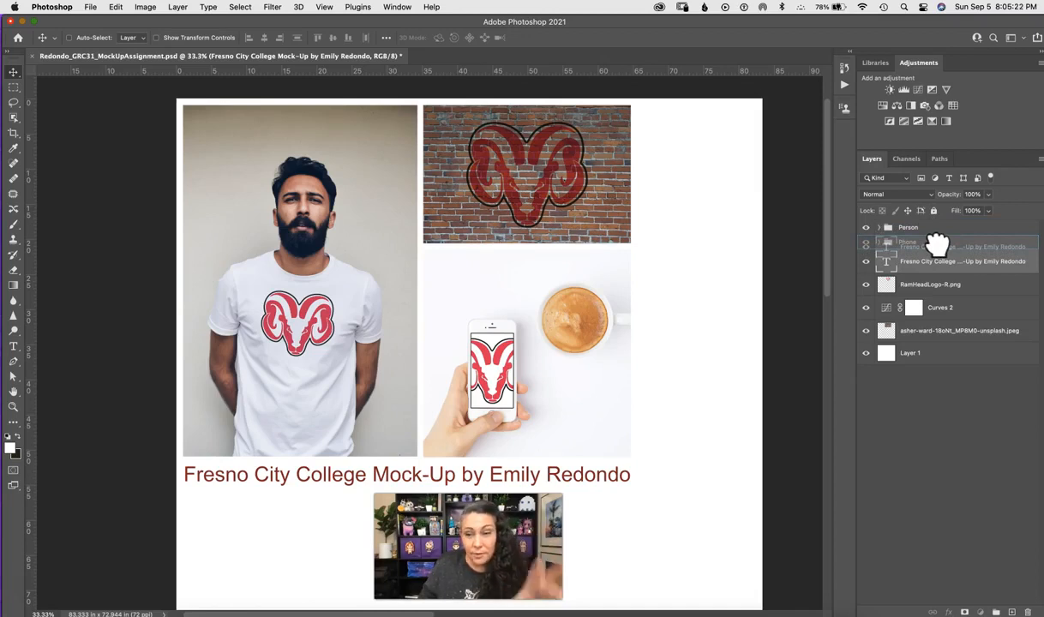
pyautogui.moveTo(938, 244); pyautogui.dragTo(937, 228)
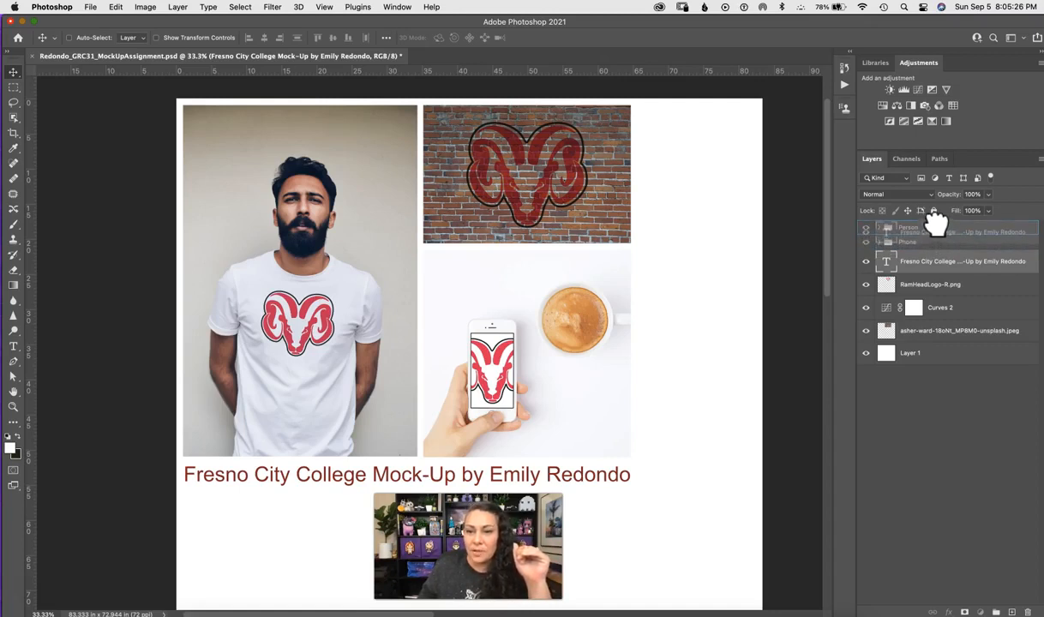
pyautogui.moveTo(935, 220); pyautogui.dragTo(941, 230)
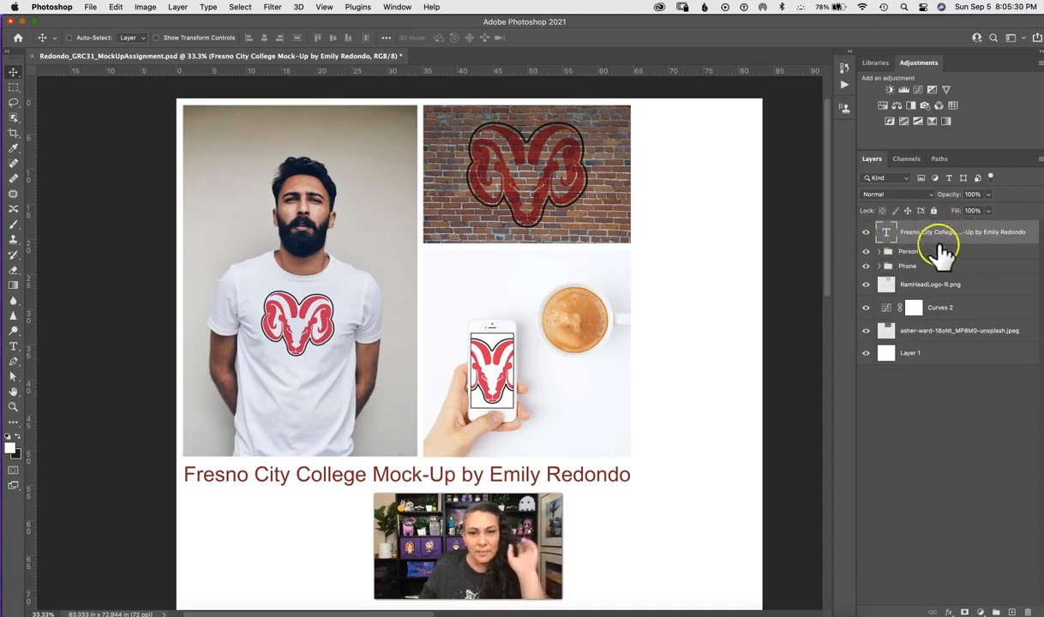
# Identify the brick wall's logo and photo layers, and clip the Curves 2 adjustment to the brick wall photo
pyautogui.click(993, 288)
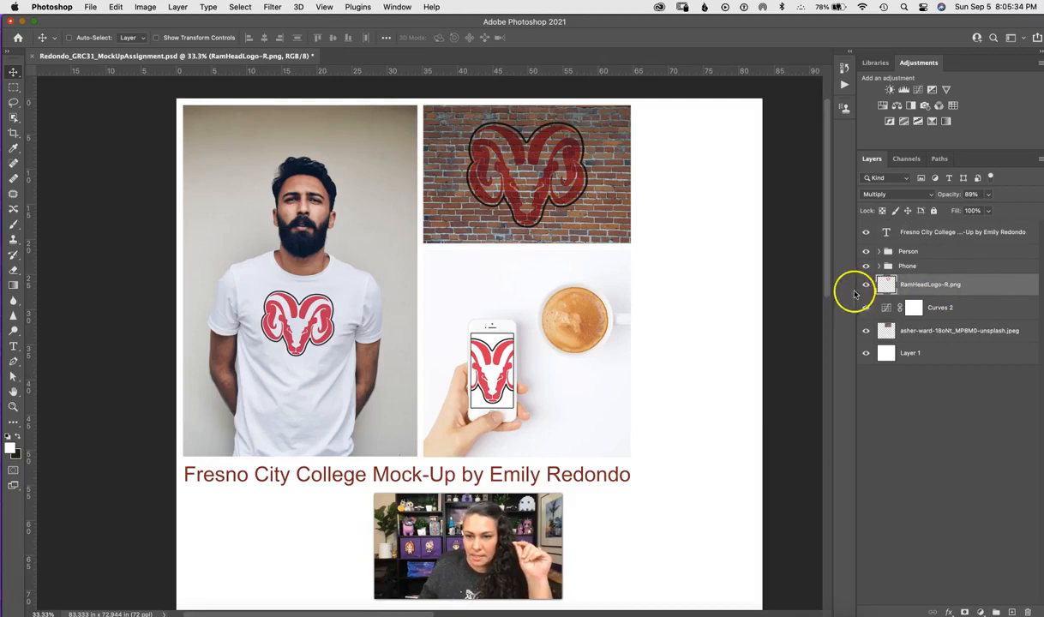
pyautogui.click(866, 285)
pyautogui.click(866, 285)
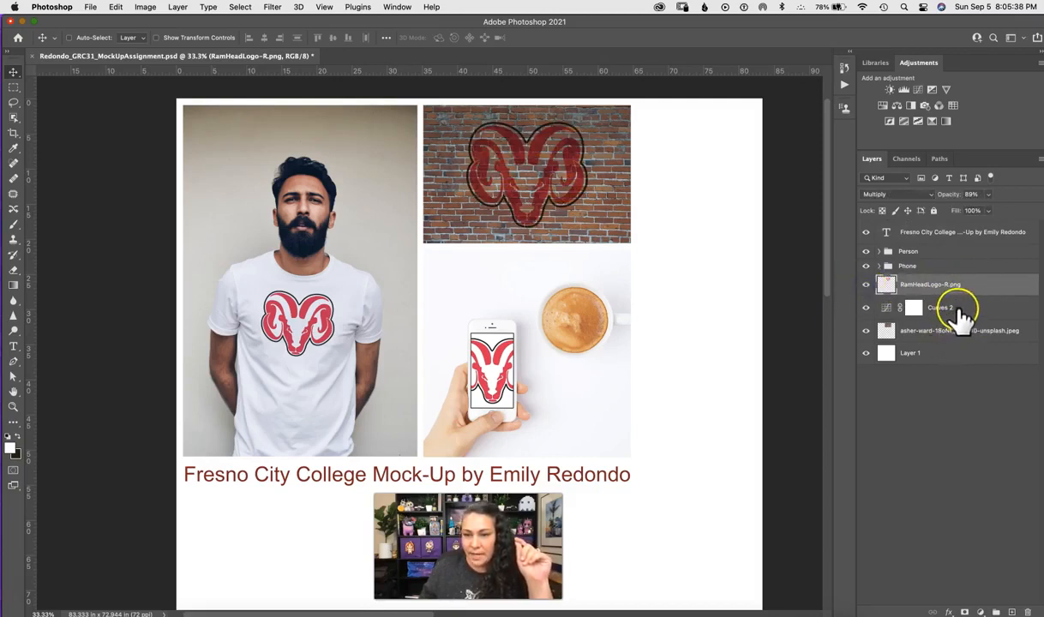
pyautogui.click(954, 335)
pyautogui.click(867, 331)
pyautogui.click(866, 331)
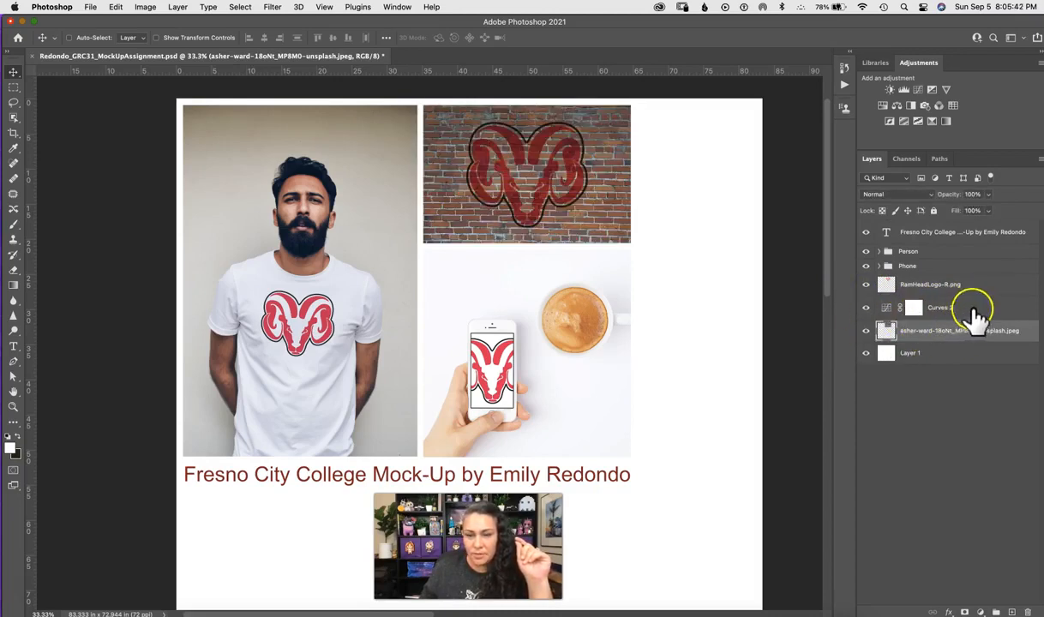
pyautogui.click(985, 309)
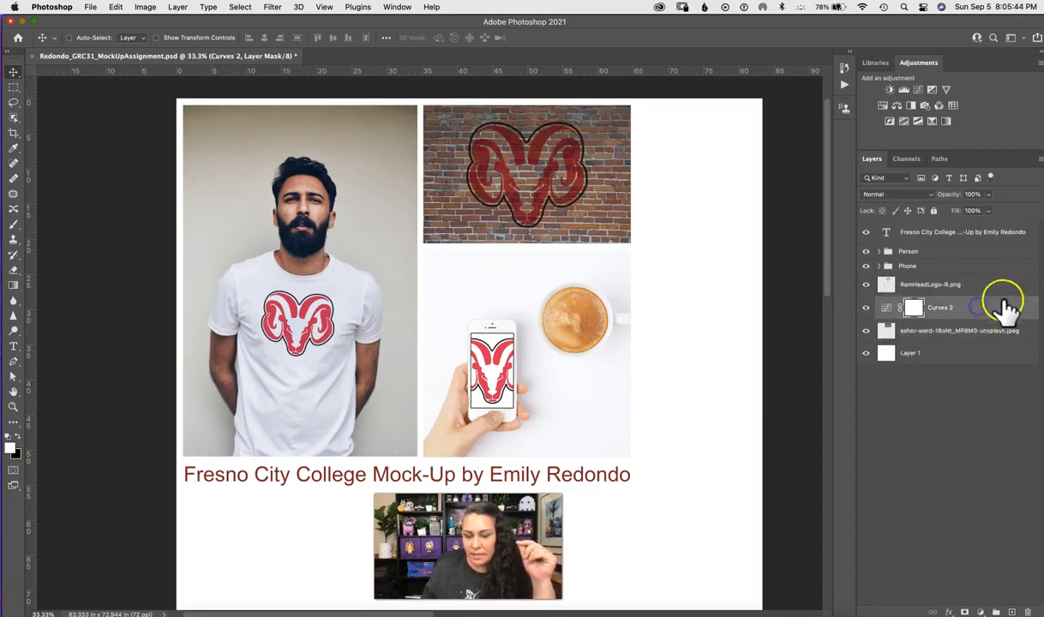
pyautogui.rightClick(993, 309)
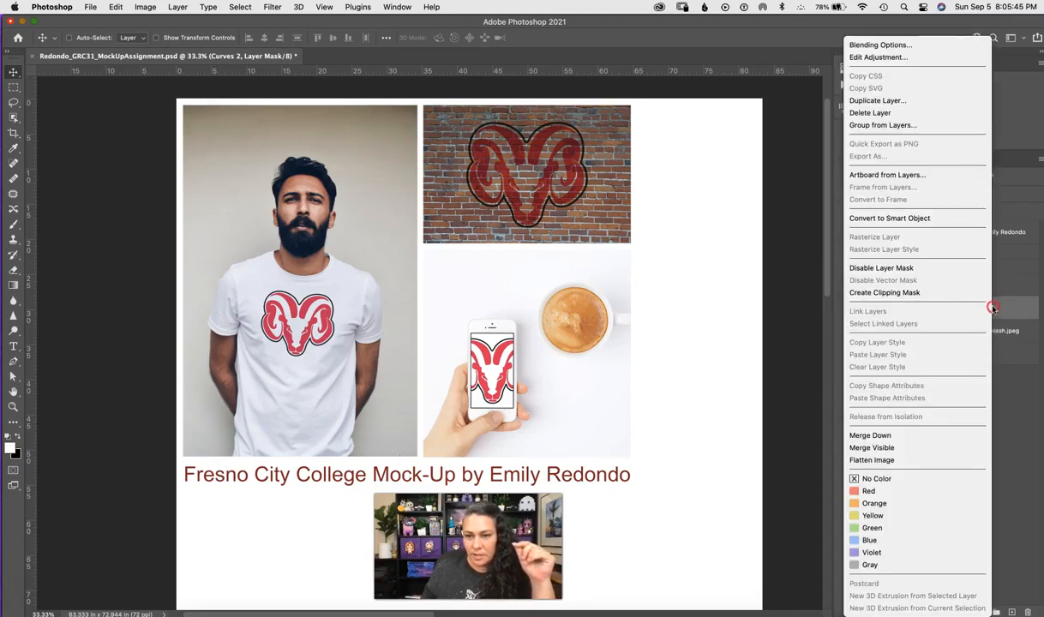
pyautogui.click(942, 294)
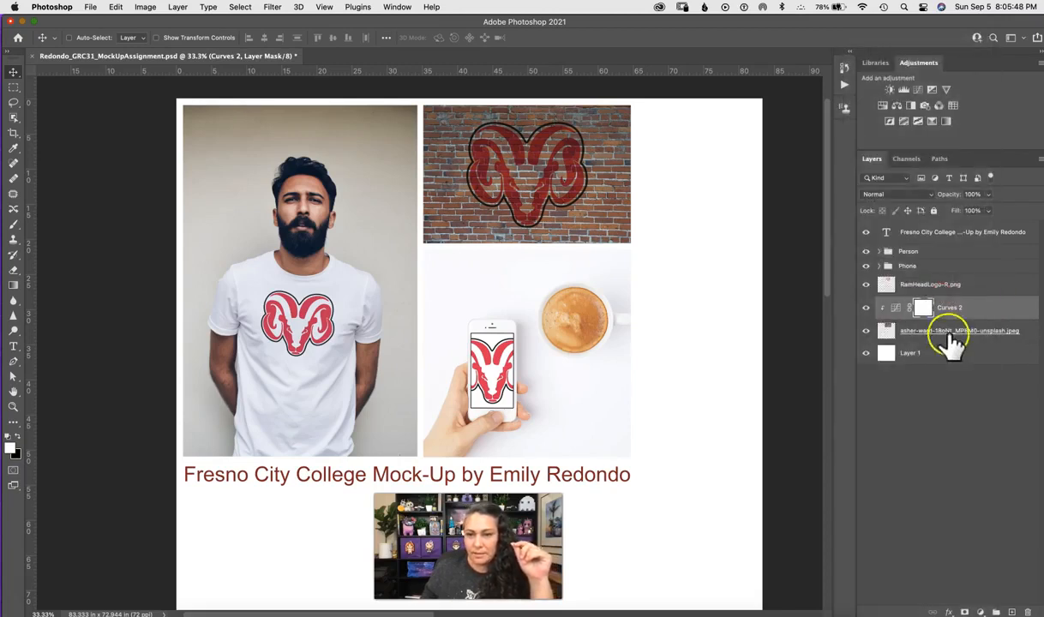
# Group the RamHeadLogo-R.png, Curves 2 and brick wall photo layers, and name the group Wall
pyautogui.click(970, 285)
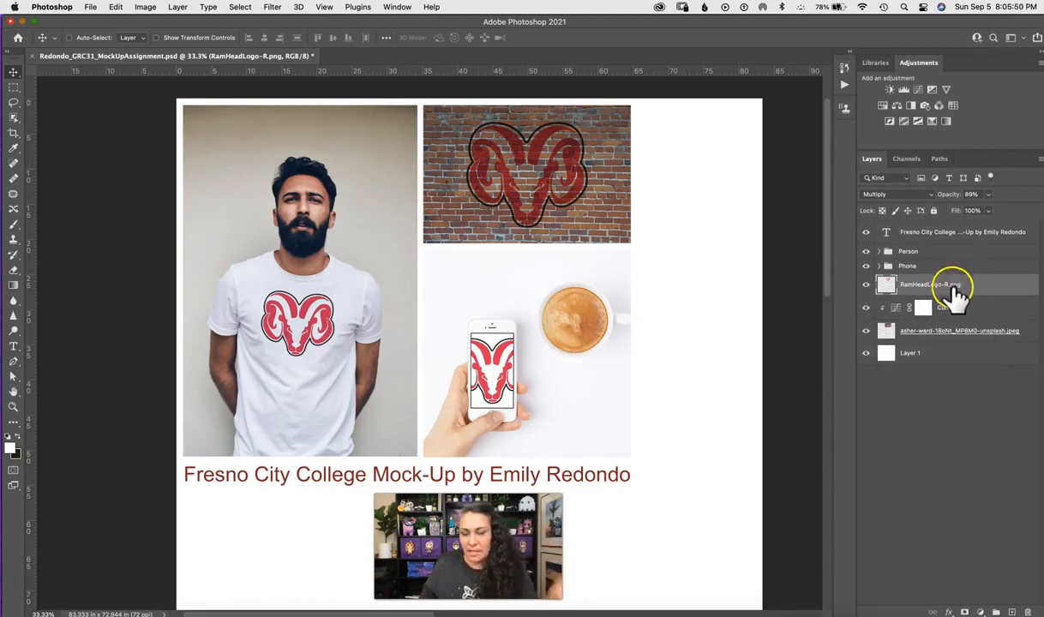
pyautogui.keyDown('shift'); pyautogui.click(1025, 332); pyautogui.keyUp('shift')
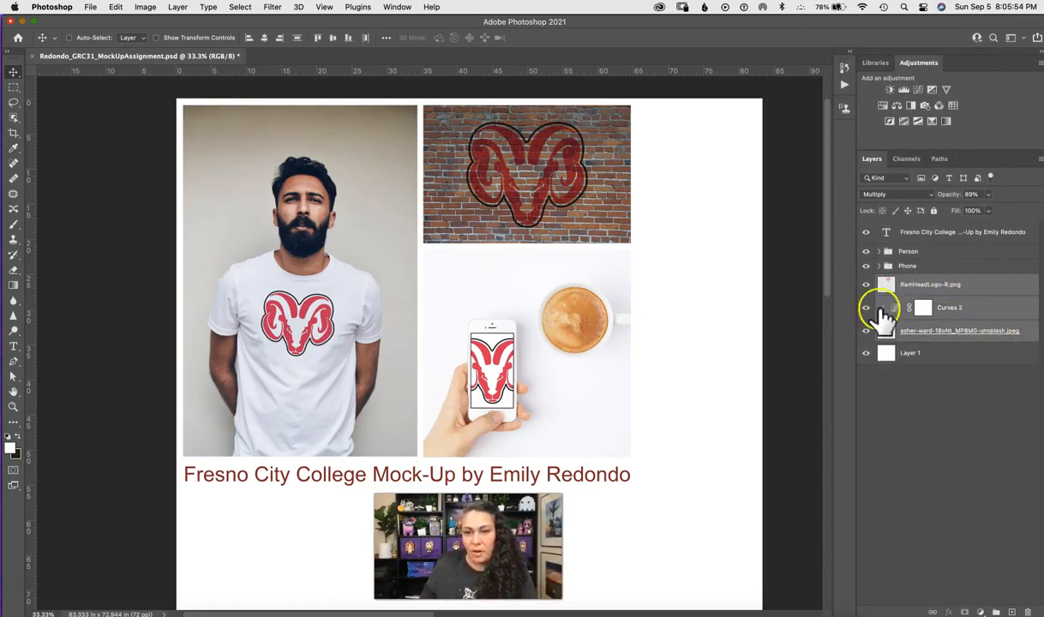
pyautogui.click(996, 611)
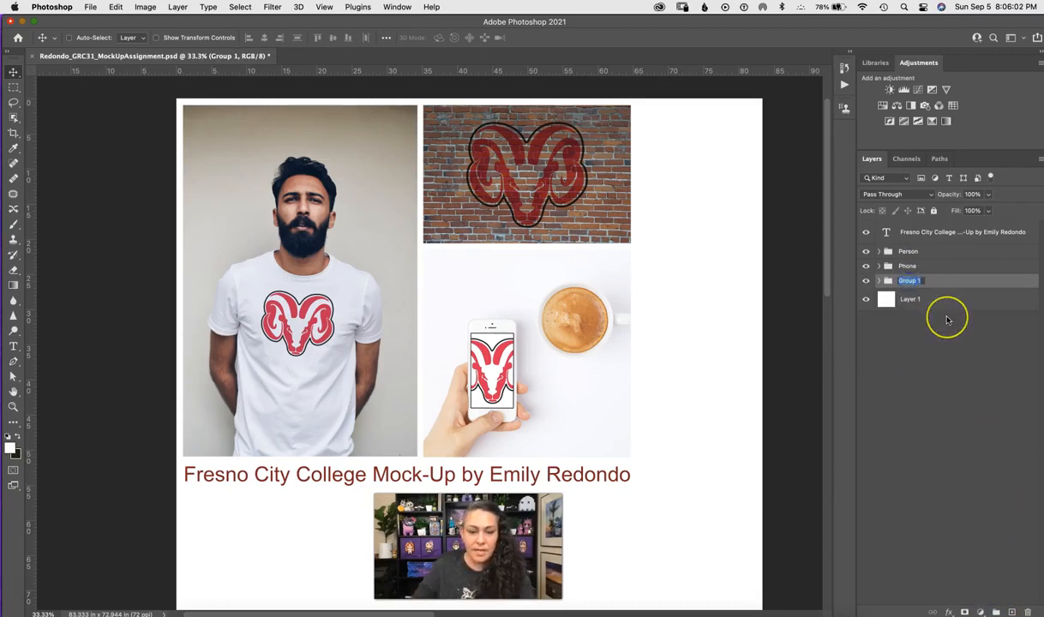
pyautogui.write('Wall')
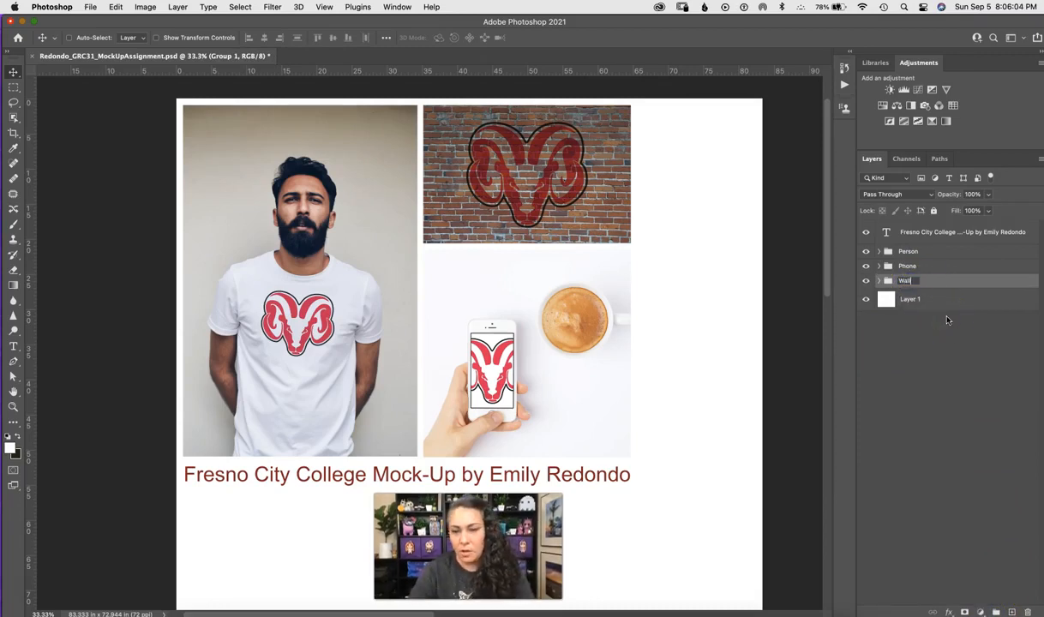
pyautogui.press('Return')
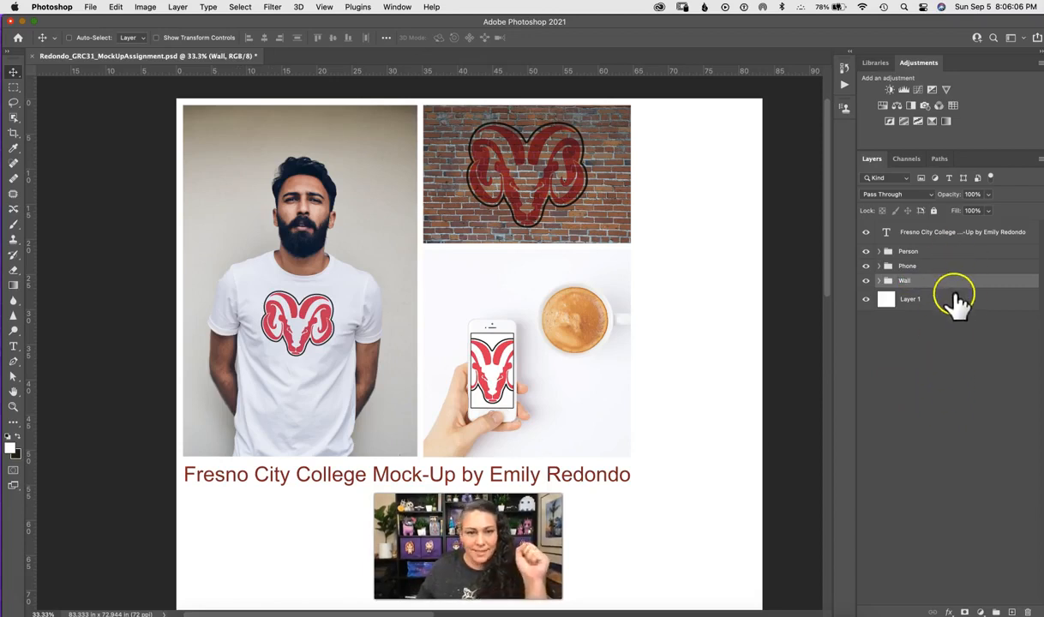
# Add a Drop Shadow effect to the whole Wall group and display the shadow's settings
pyautogui.doubleClick(1030, 288)
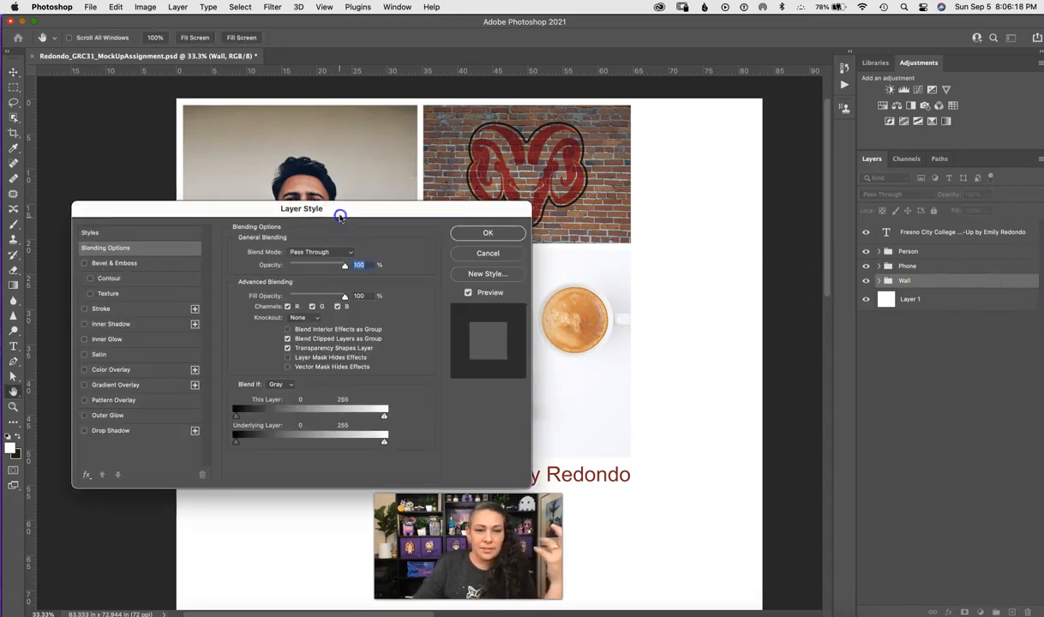
pyautogui.moveTo(345, 210); pyautogui.dragTo(460, 279)
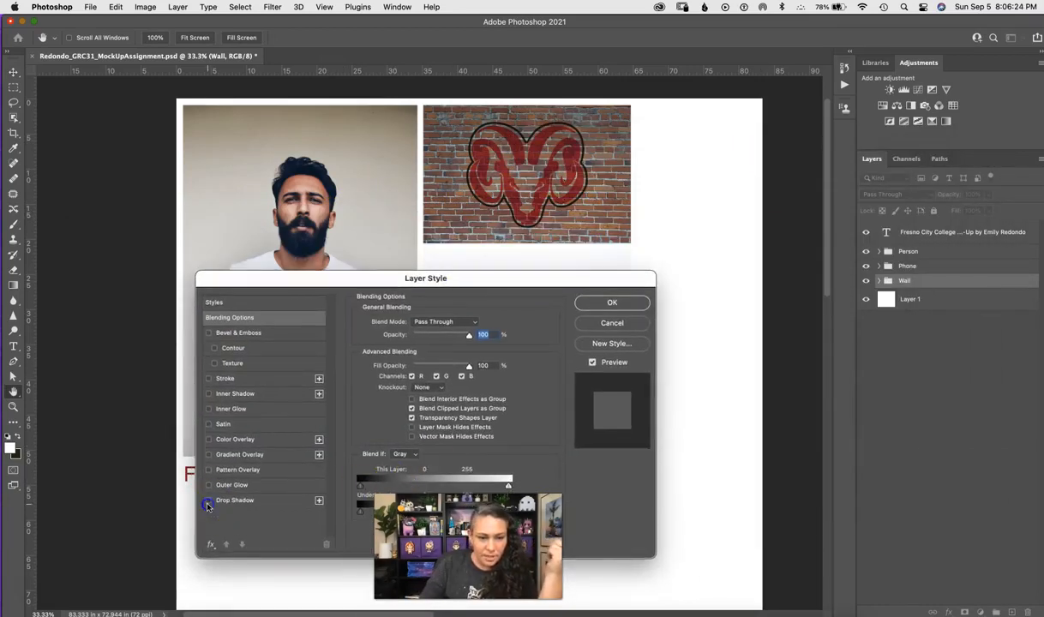
pyautogui.click(208, 502)
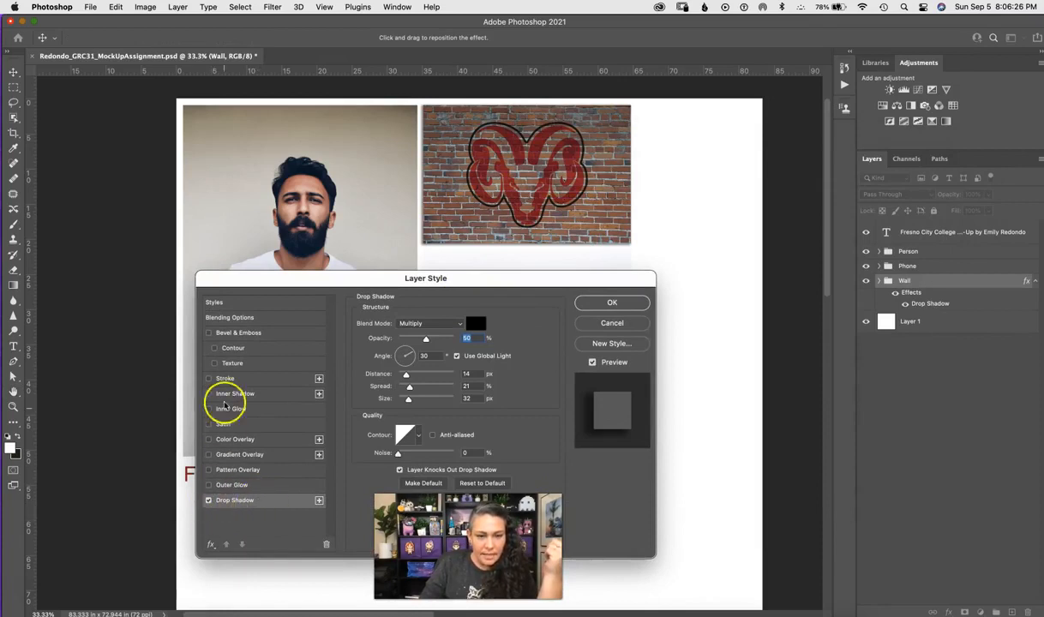
pyautogui.click(209, 502)
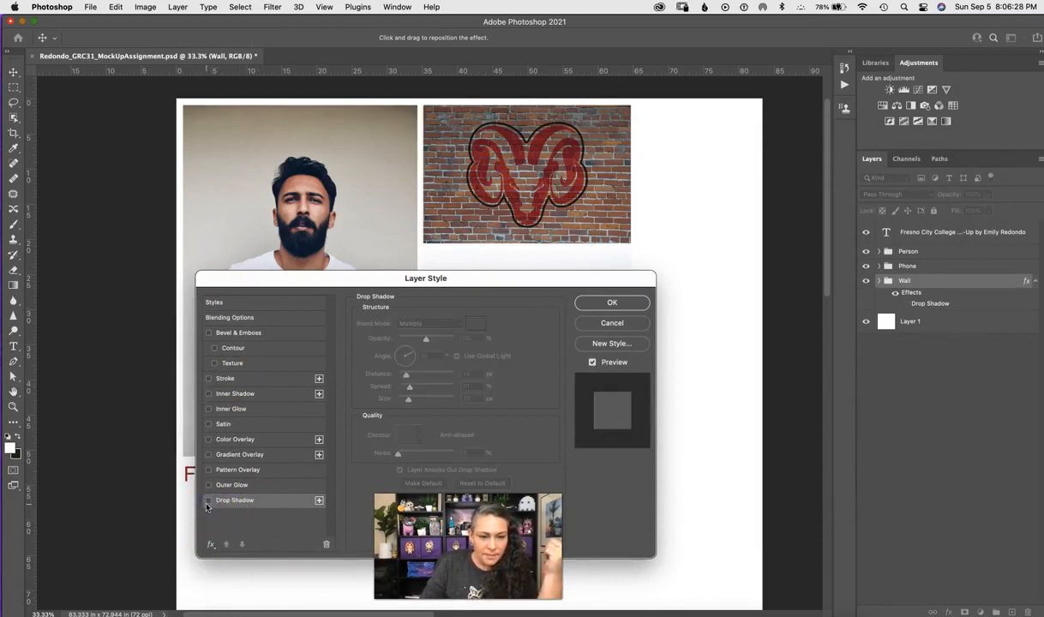
pyautogui.click(209, 502)
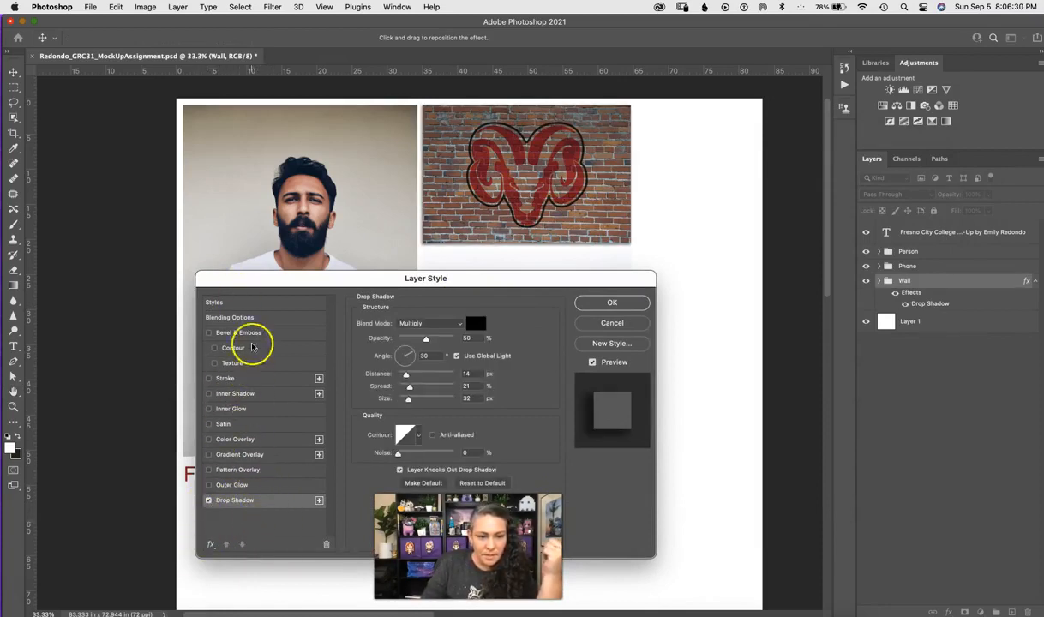
pyautogui.click(265, 302)
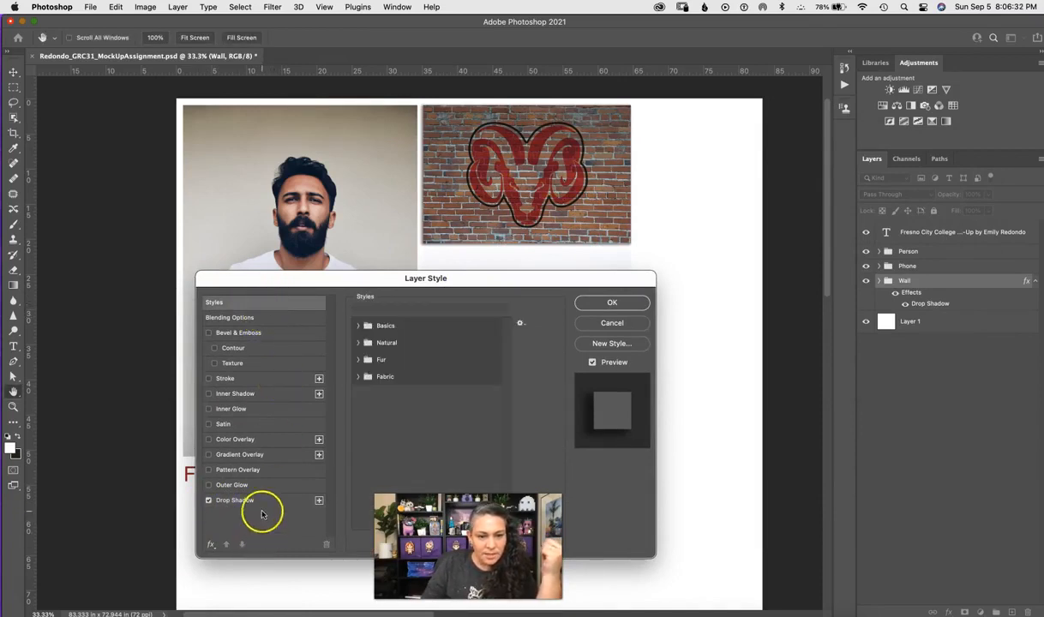
pyautogui.click(245, 318)
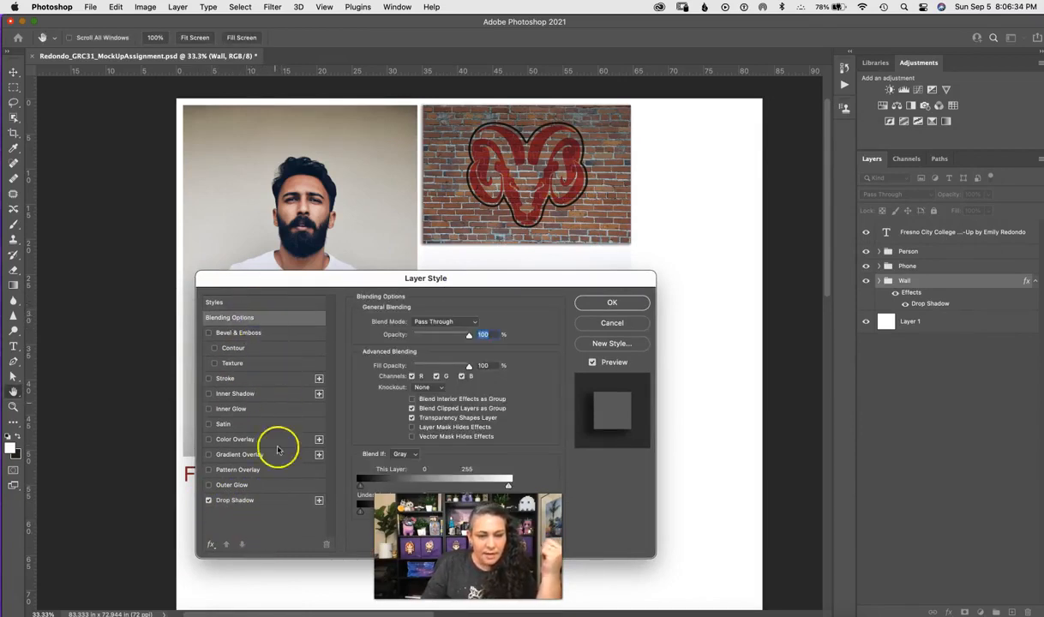
pyautogui.click(237, 502)
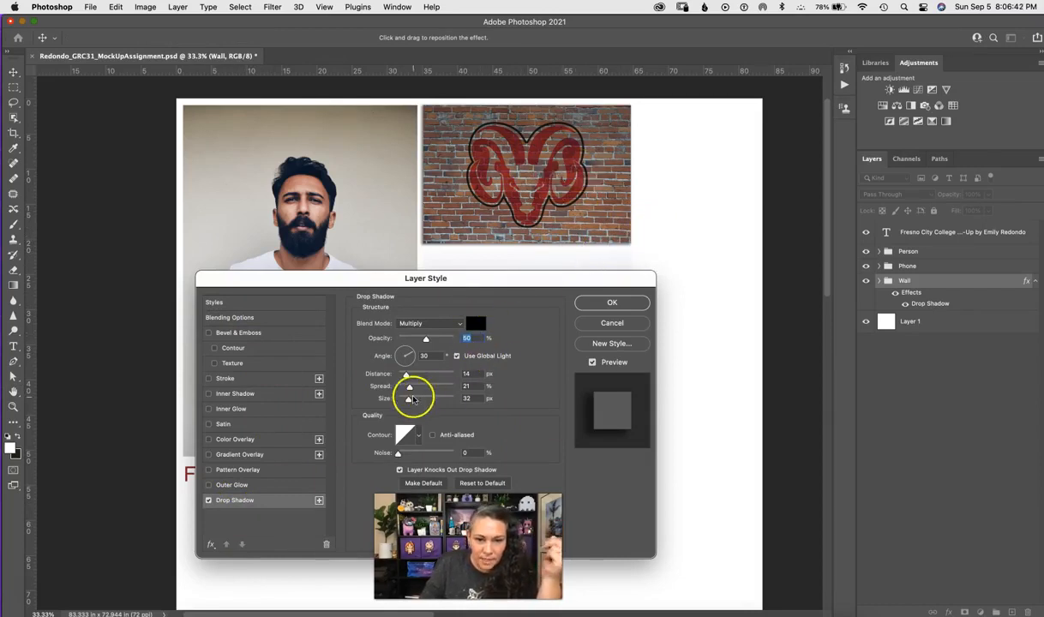
# Set the Wall group's drop shadow to angle 143°, distance 28 px, spread 22% and size 32 px, and apply it
pyautogui.click(411, 354)
pyautogui.moveTo(411, 353); pyautogui.dragTo(397, 352)
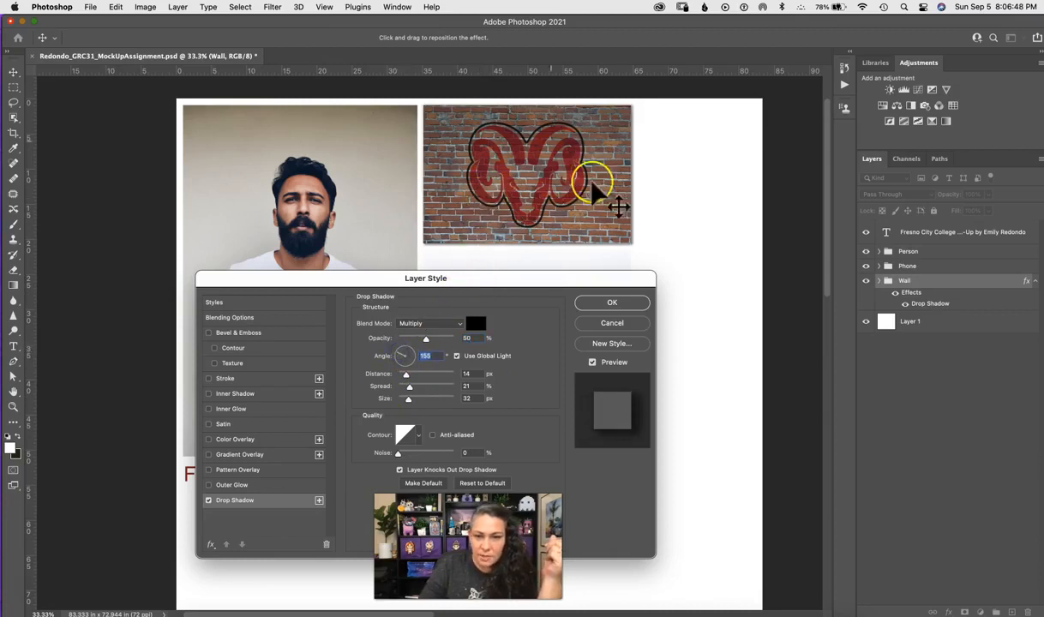
pyautogui.click(399, 354)
pyautogui.moveTo(399, 354); pyautogui.dragTo(408, 400)
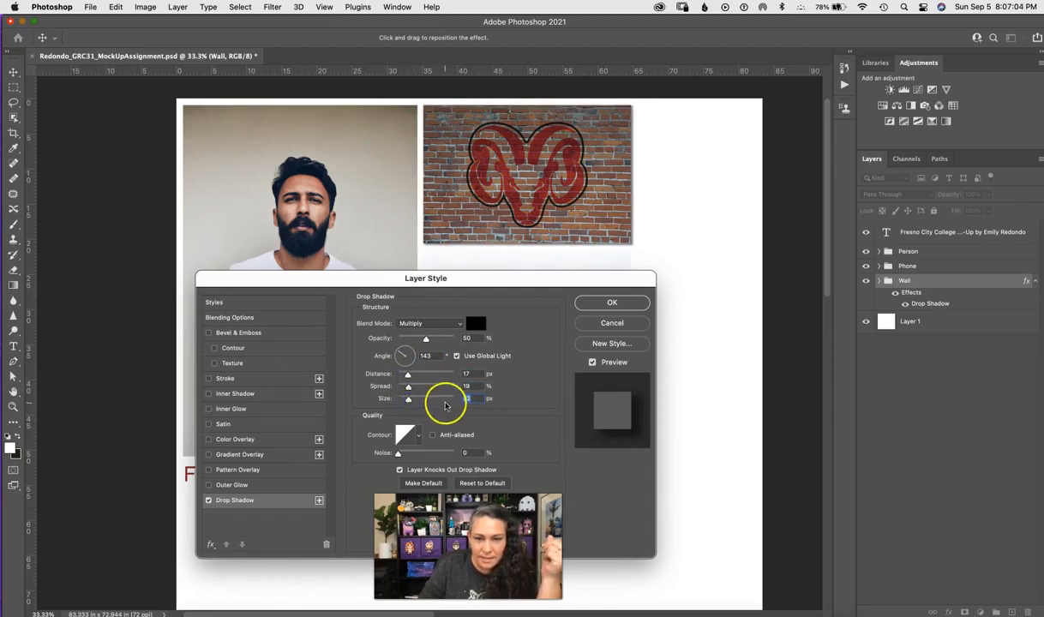
pyautogui.moveTo(409, 388); pyautogui.dragTo(415, 375)
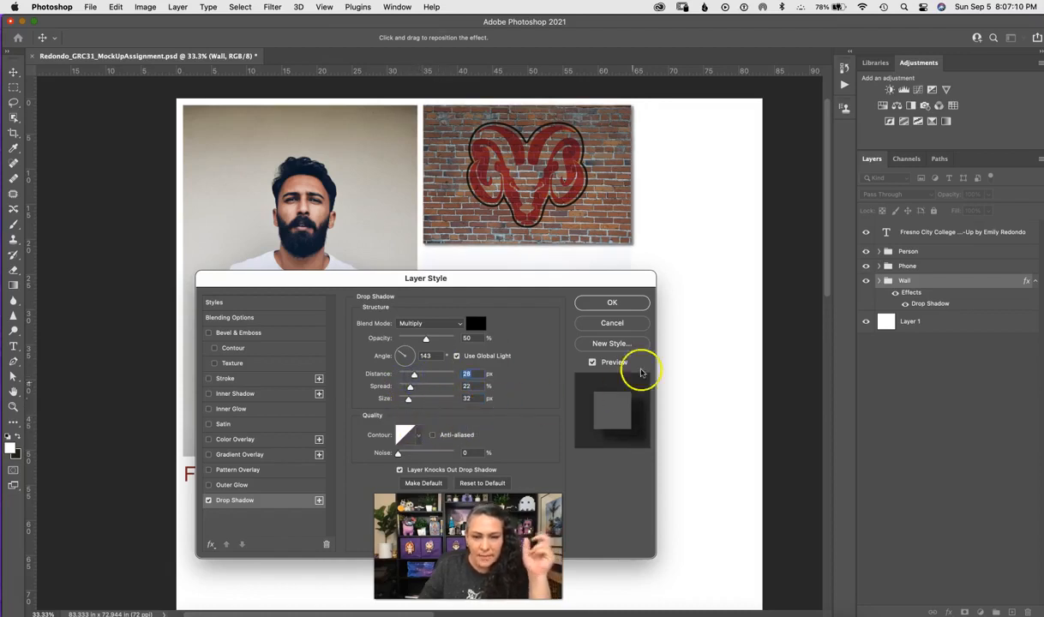
pyautogui.click(615, 304)
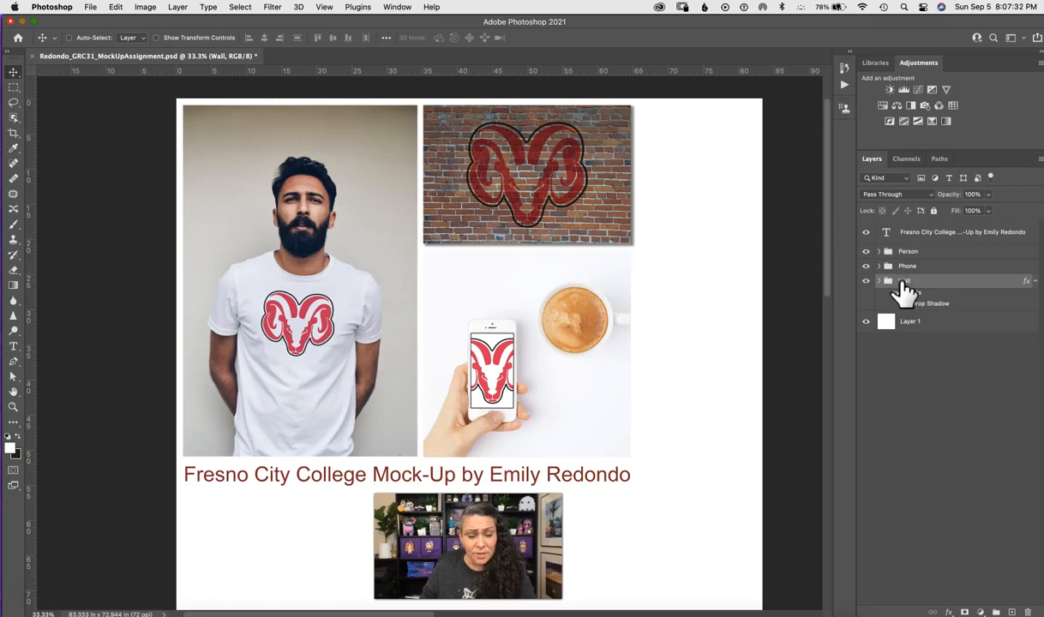
# Copy the Wall group's drop shadow effect to the Phone group and the Person group
pyautogui.moveTo(907, 291)
pyautogui.mouseDown()
pyautogui.moveTo(898, 233)
pyautogui.moveTo(921, 310)
pyautogui.moveTo(907, 268)
pyautogui.moveTo(893, 268)
pyautogui.moveTo(900, 280)
pyautogui.moveTo(937, 282)
pyautogui.moveTo(911, 301)
pyautogui.moveTo(909, 271)
pyautogui.mouseUp()
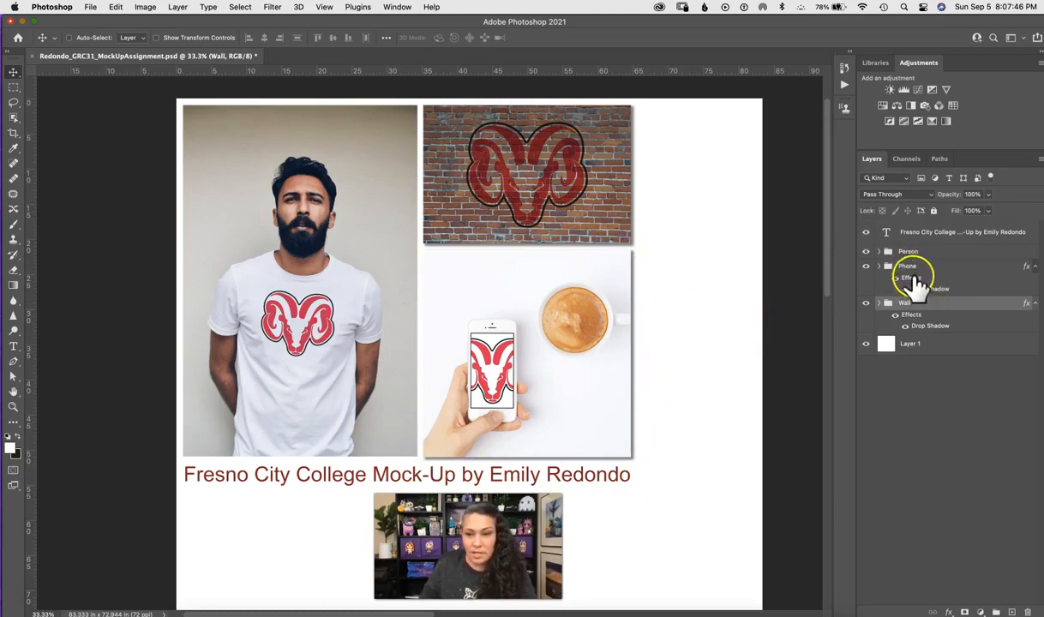
pyautogui.moveTo(918, 283); pyautogui.dragTo(916, 268)
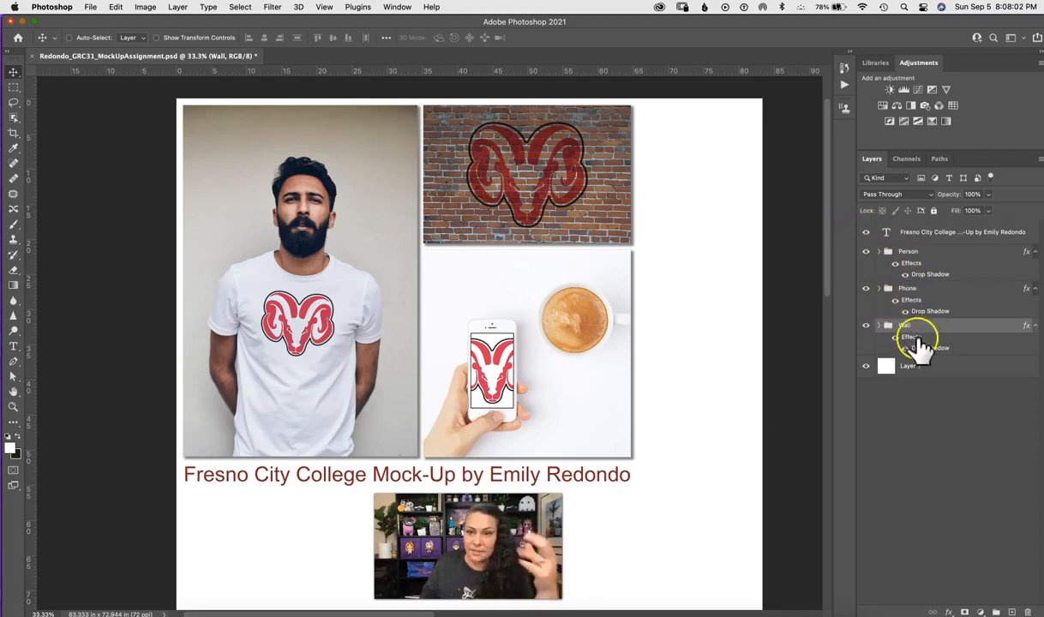
# Expand the Wall, Phone and Person groups to list their layers, and close the Libraries and Adjustments tab group to make room
pyautogui.click(878, 326)
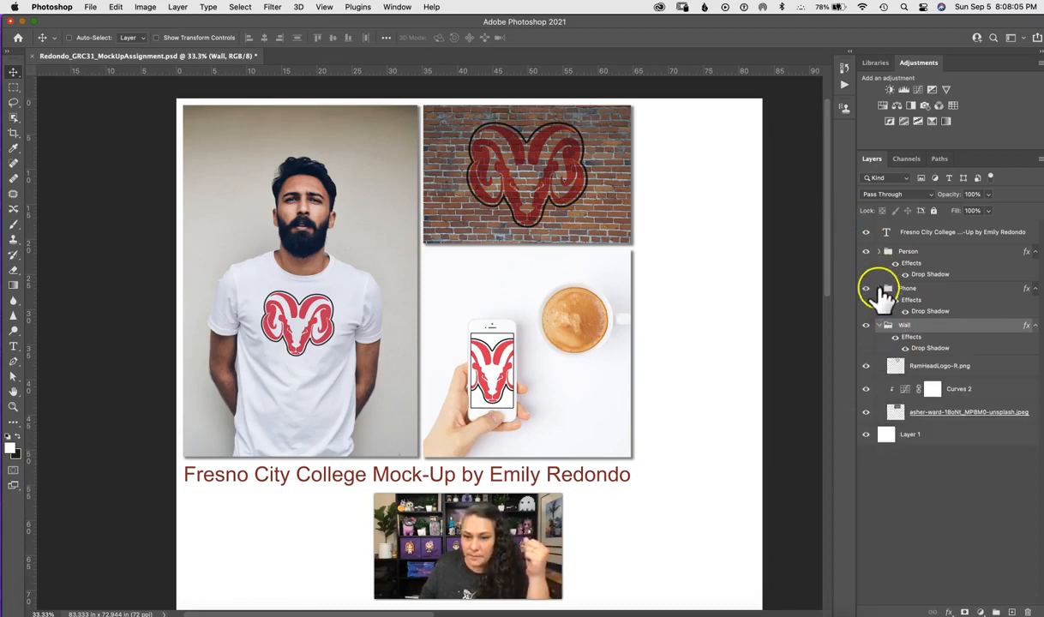
pyautogui.click(885, 291)
pyautogui.click(879, 289)
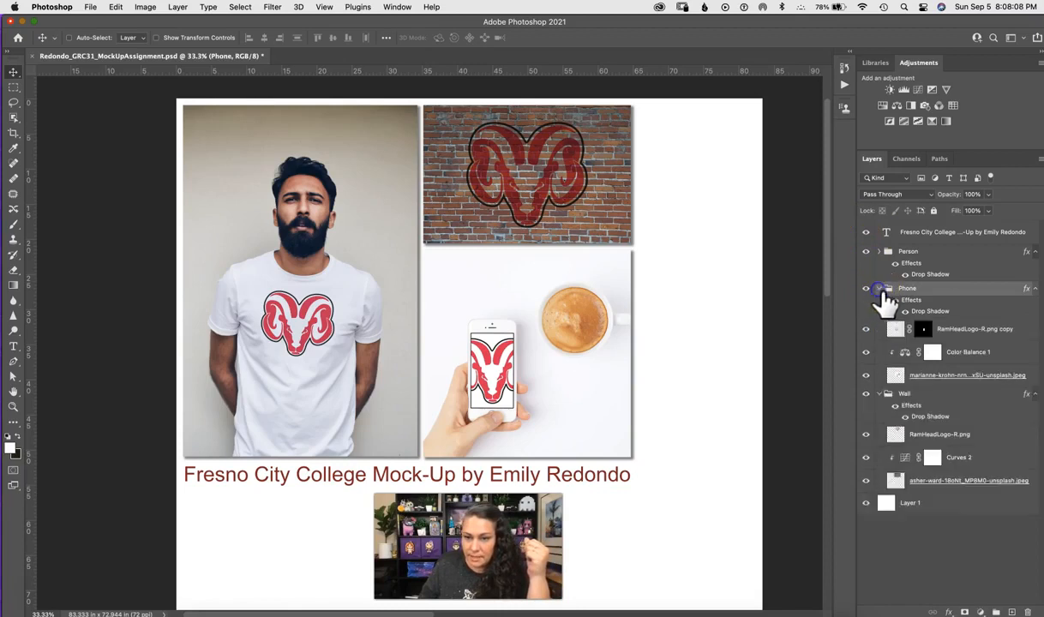
pyautogui.click(877, 254)
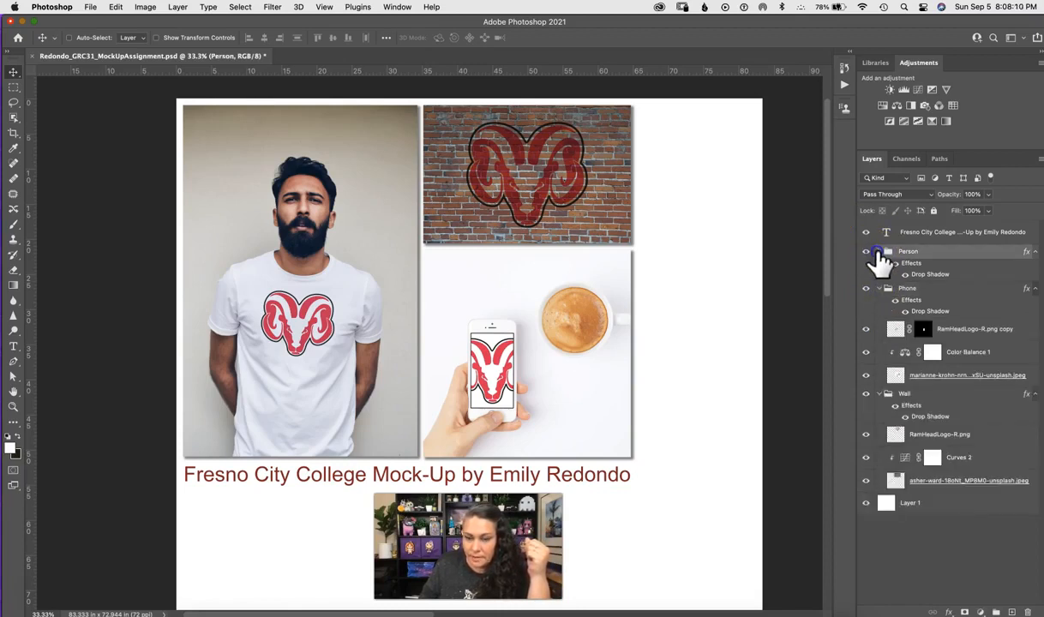
pyautogui.click(879, 253)
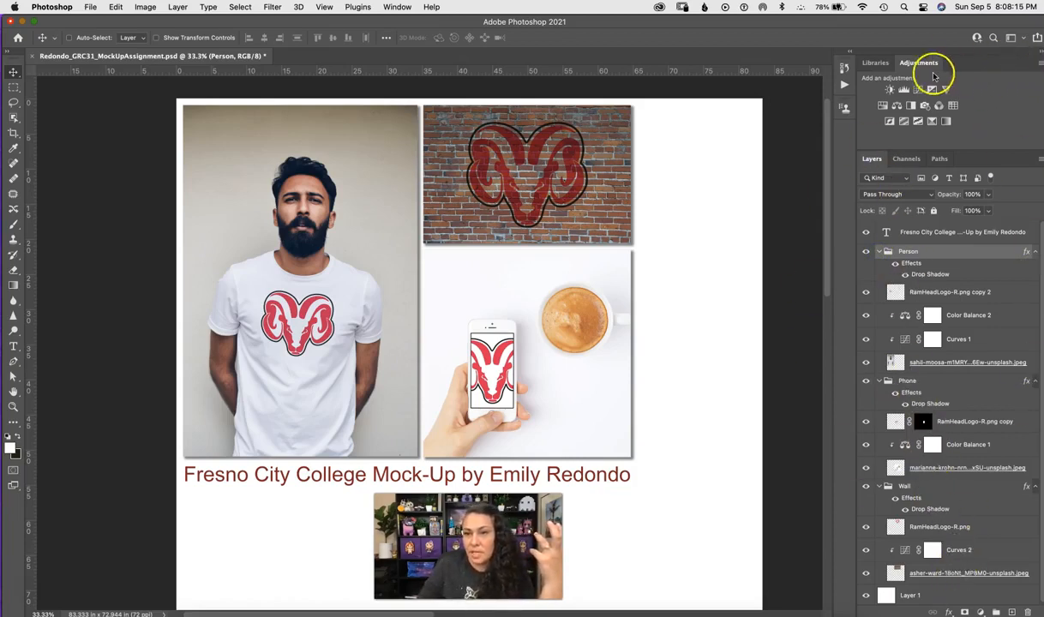
pyautogui.click(1038, 67)
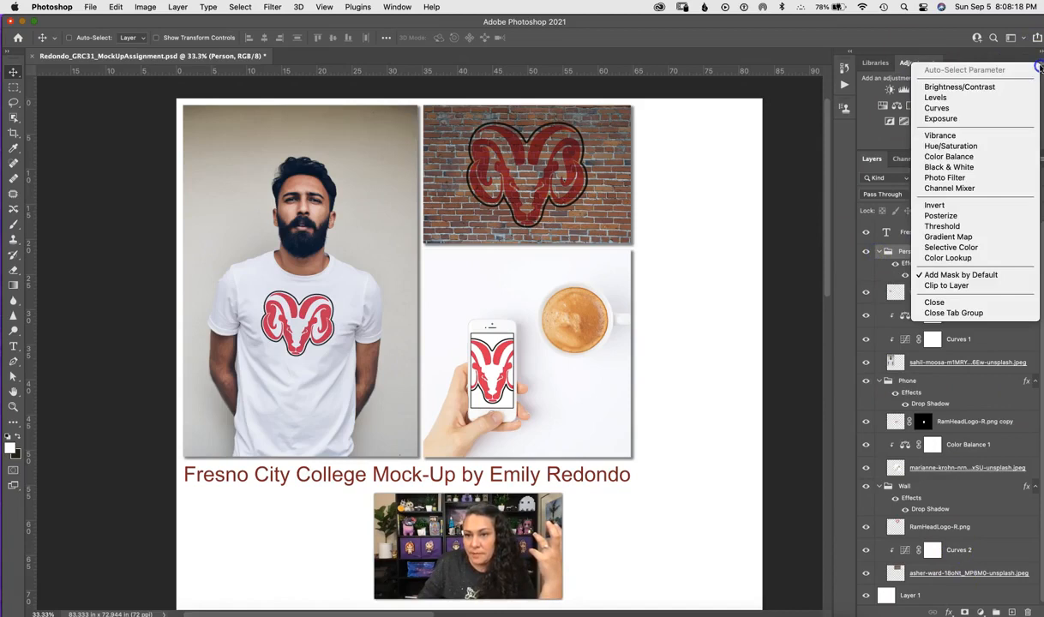
pyautogui.click(953, 313)
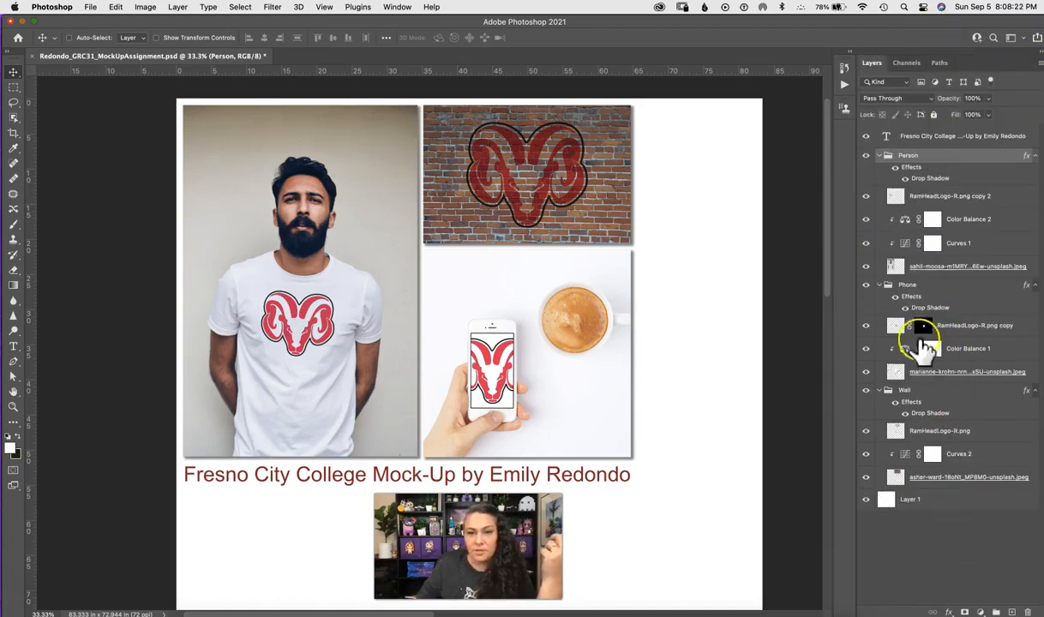
# Show the document's History beside the expanded layers and take a screenshot of the full screen
pyautogui.click(845, 70)
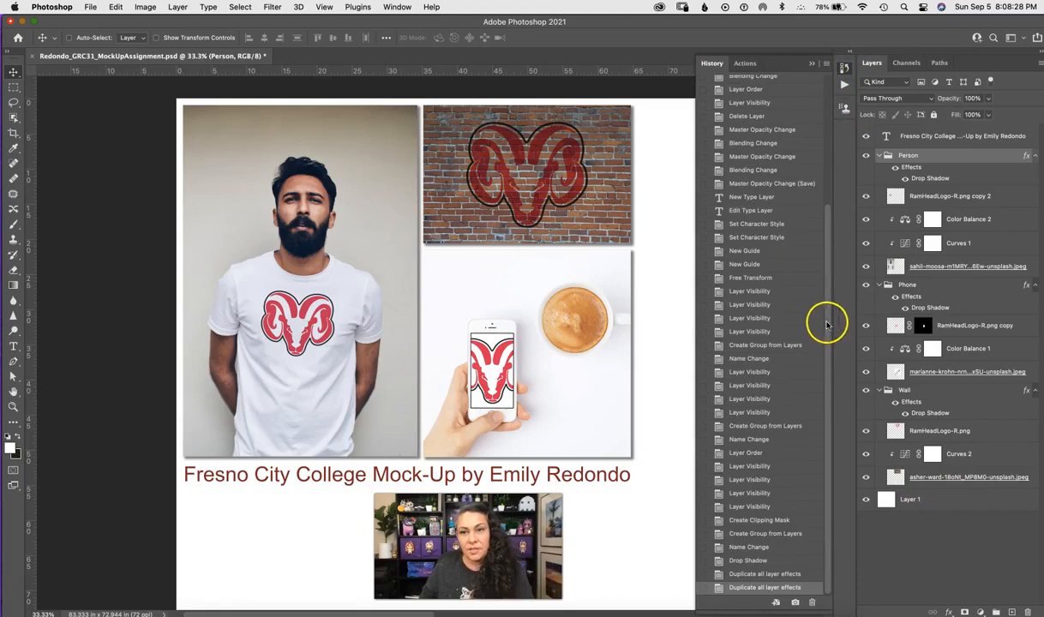
pyautogui.click(399, 9)
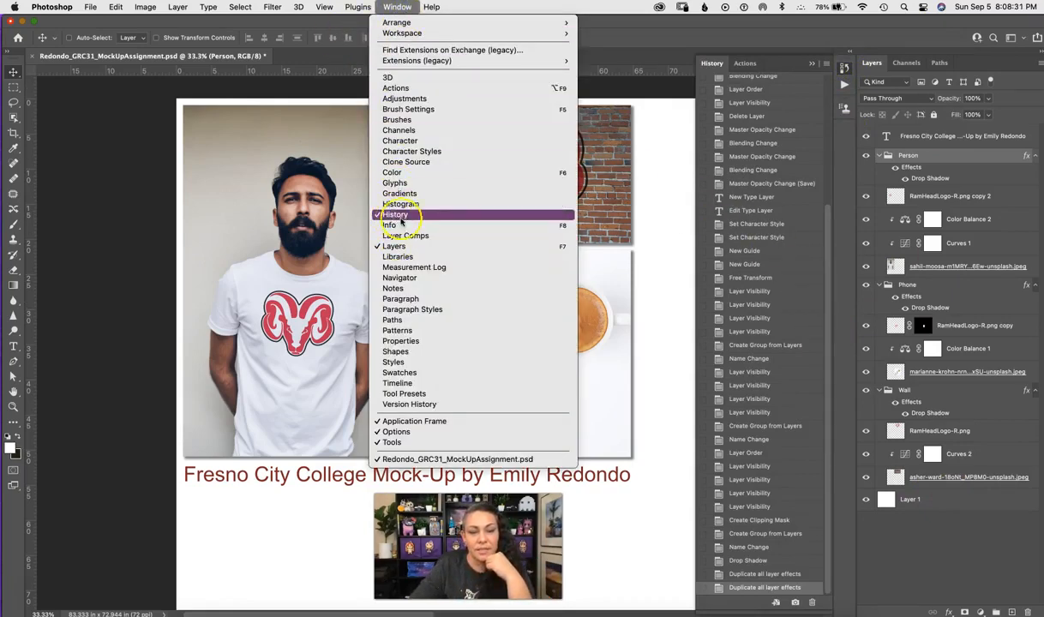
pyautogui.click(815, 29)
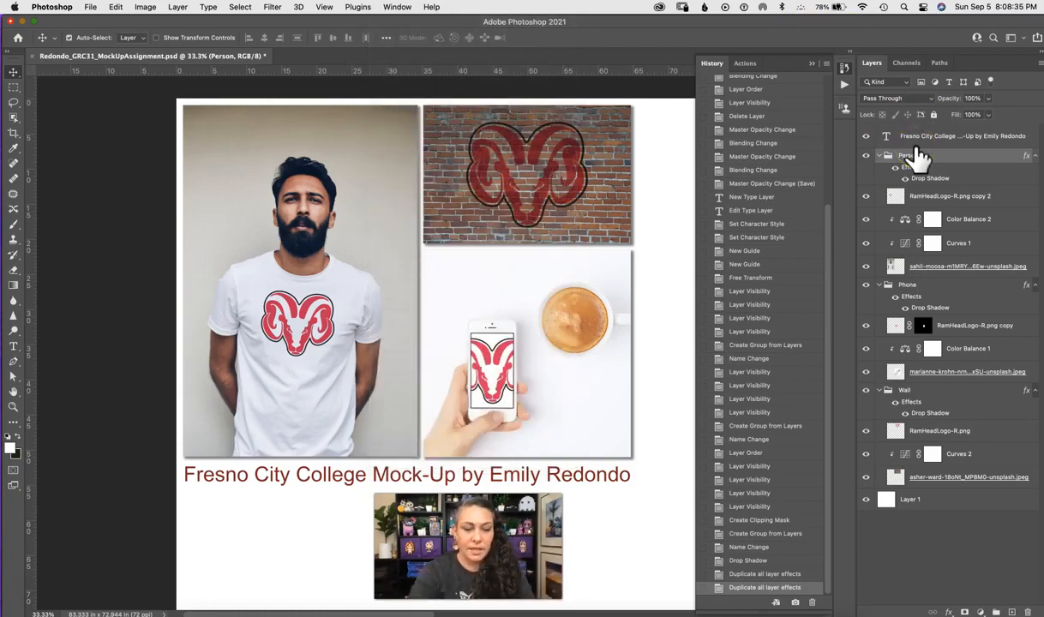
pyautogui.press('super+shift+3')
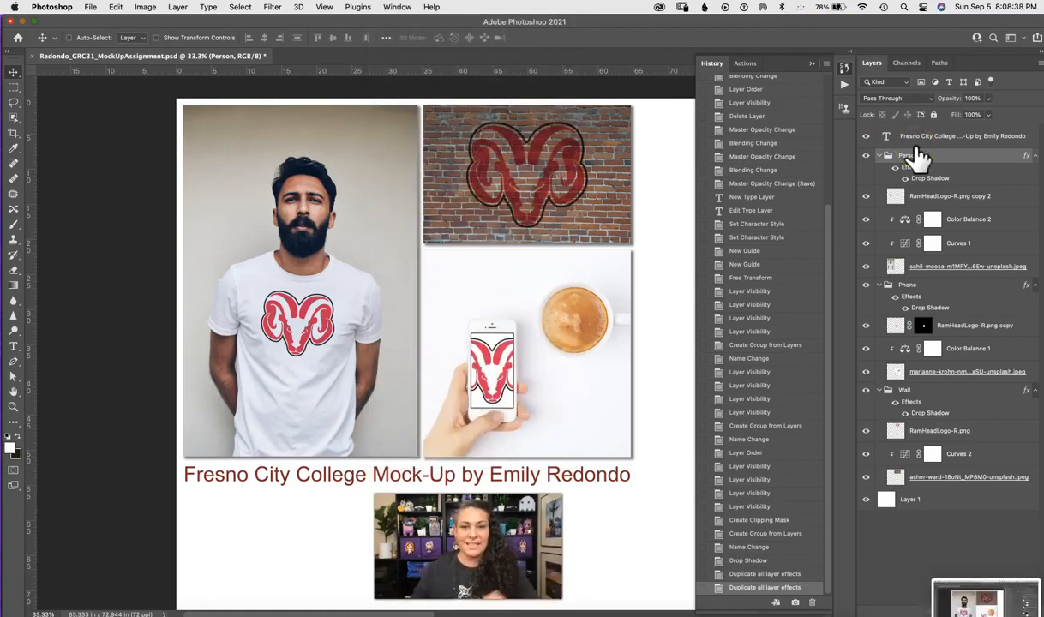